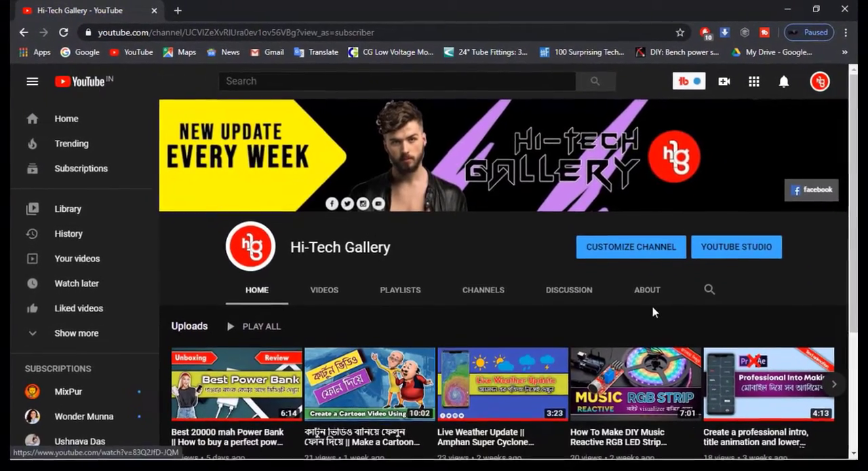
Look over the channel page, view the recommended size in the channel art upload dialog, and close the dialog
scroll(654, 325, "down", 3)
scroll(658, 339, "up", 3)
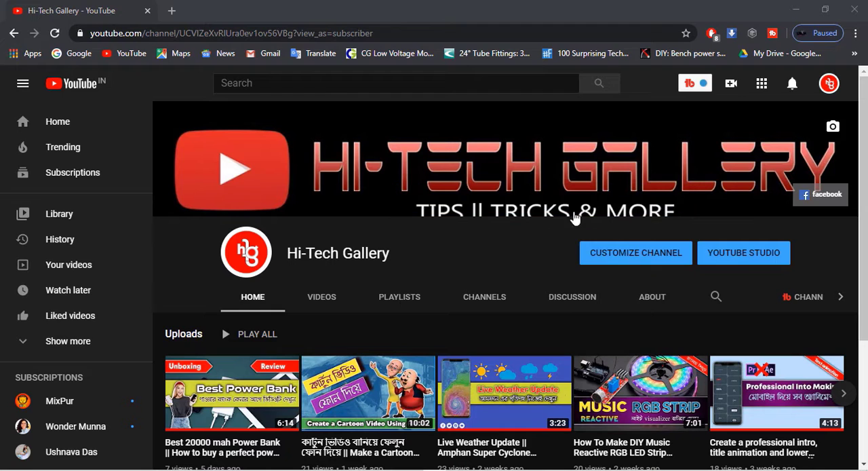
left_click(834, 130)
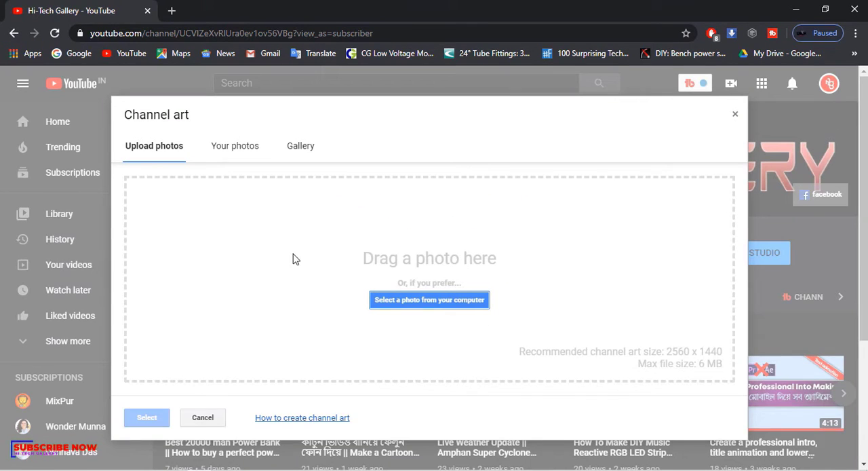
left_click(735, 117)
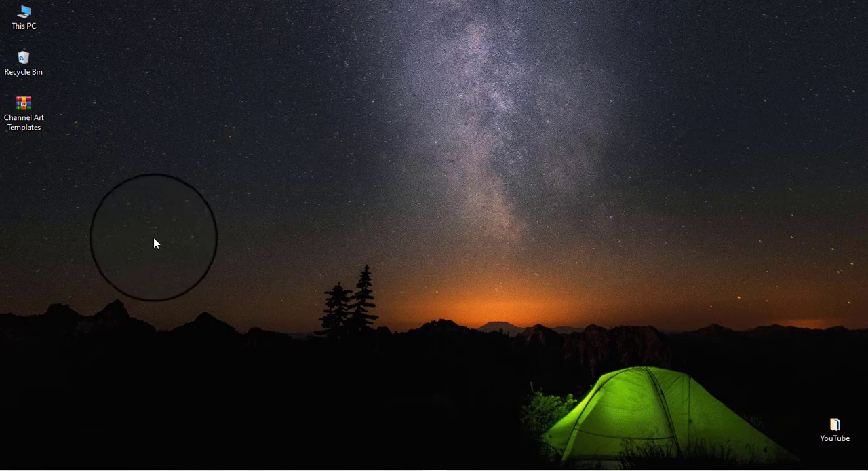
Extract the Channel Art Templates archive on the desktop to its default destination folder
left_click_drag(32, 107, 47, 128)
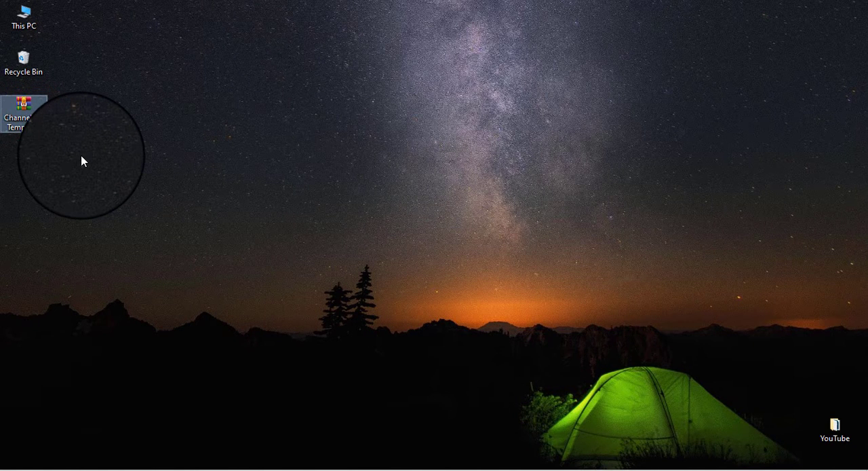
right_click(25, 112)
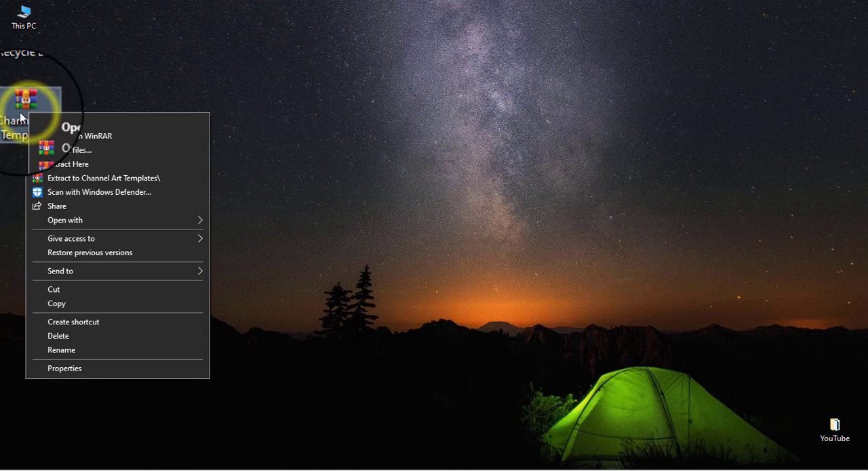
left_click(61, 150)
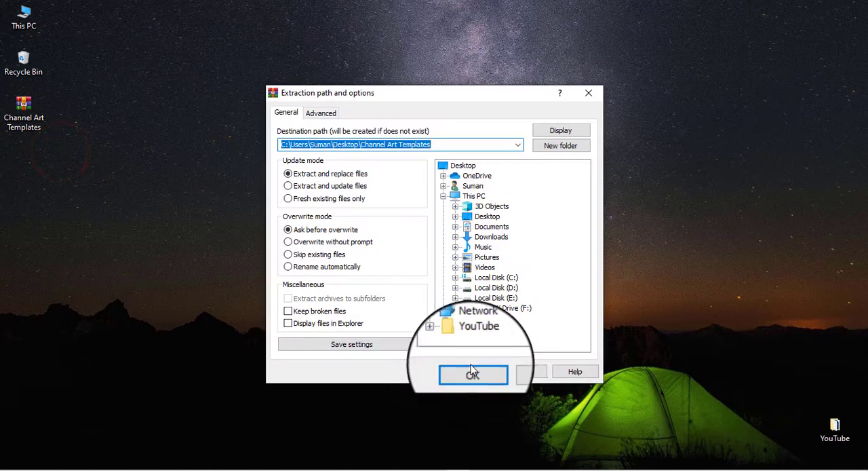
left_click(471, 364)
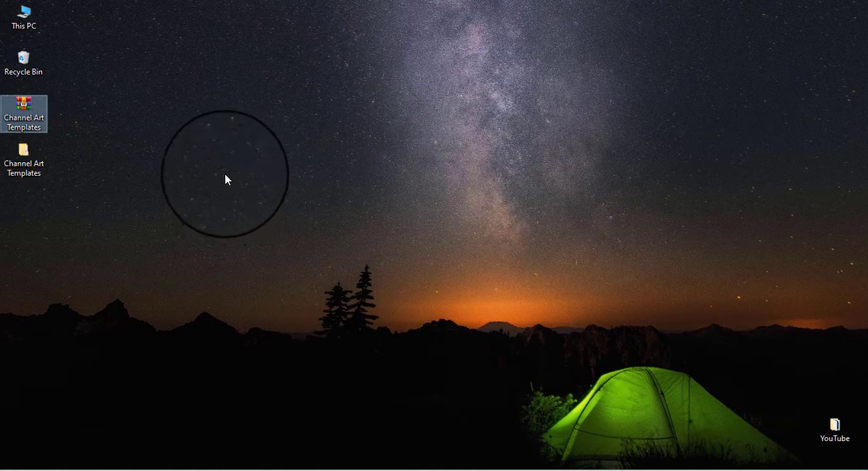
Open the extracted Channel Art Templates folder and the subfolder of the same name inside it
left_click(244, 140)
double_click(41, 162)
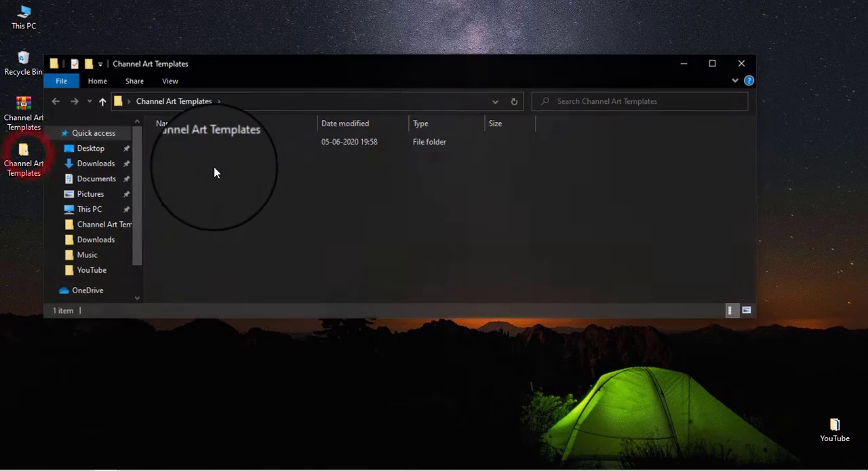
double_click(229, 141)
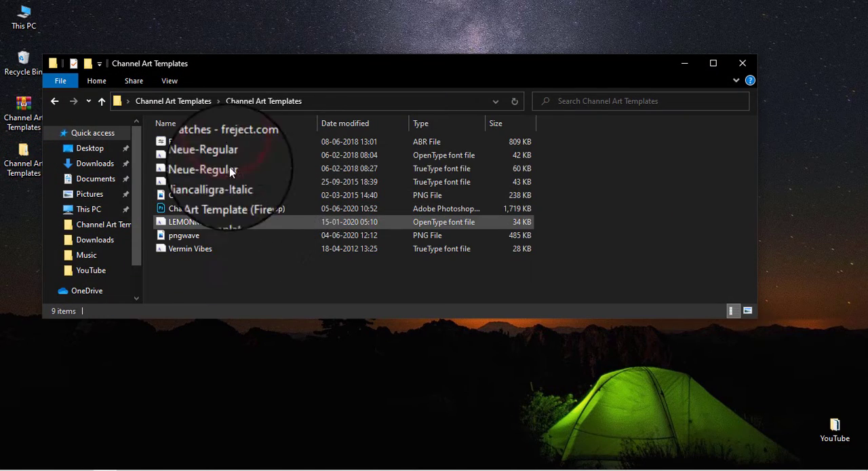
Examine the extracted files: the Fireworks and Photoshop templates, the Bear Scratches brush, the pngwave image and the fonts
left_click_drag(221, 274, 222, 139)
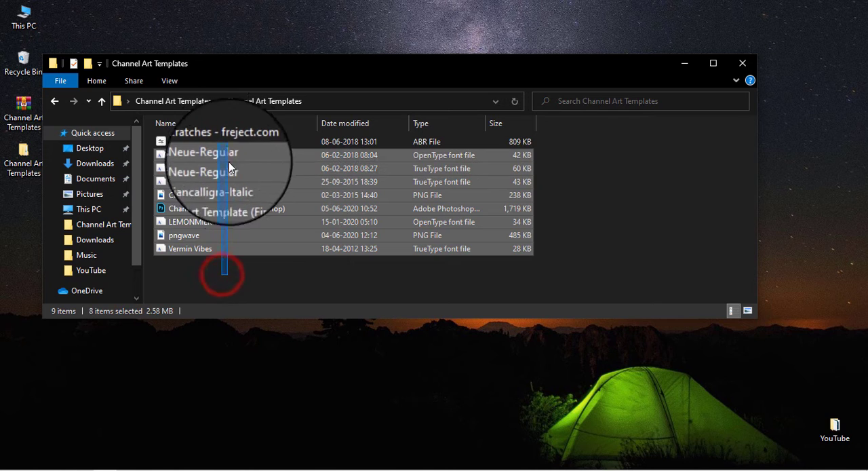
left_click(227, 271)
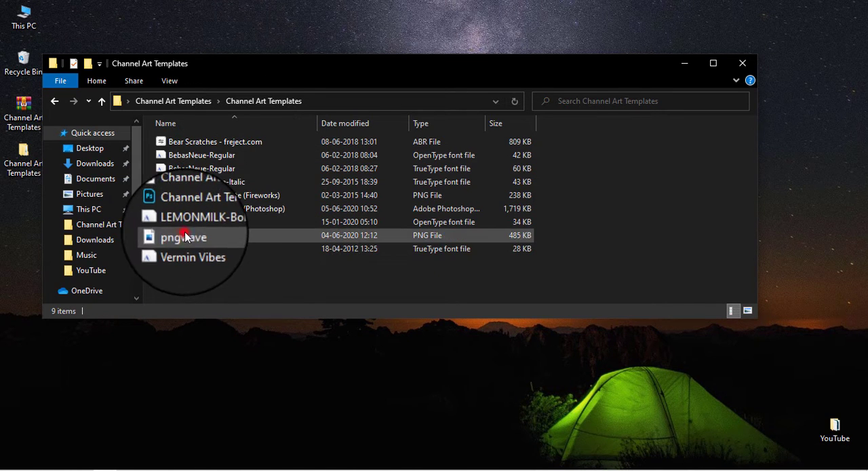
left_click(210, 234)
left_click(228, 208)
left_click(231, 195)
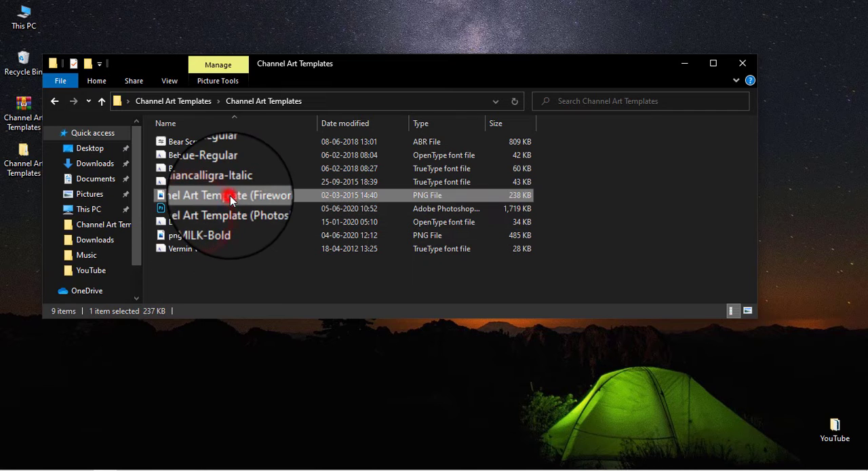
left_click_drag(230, 197, 178, 142)
left_click(179, 141)
left_click(208, 235)
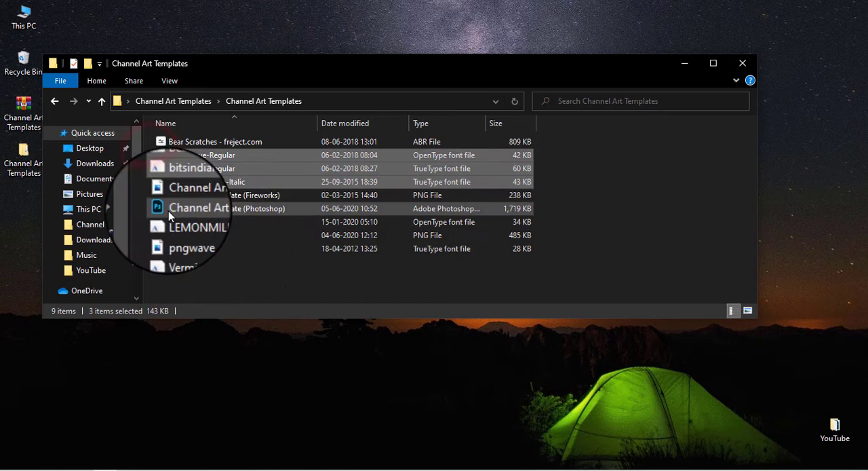
left_click(171, 222)
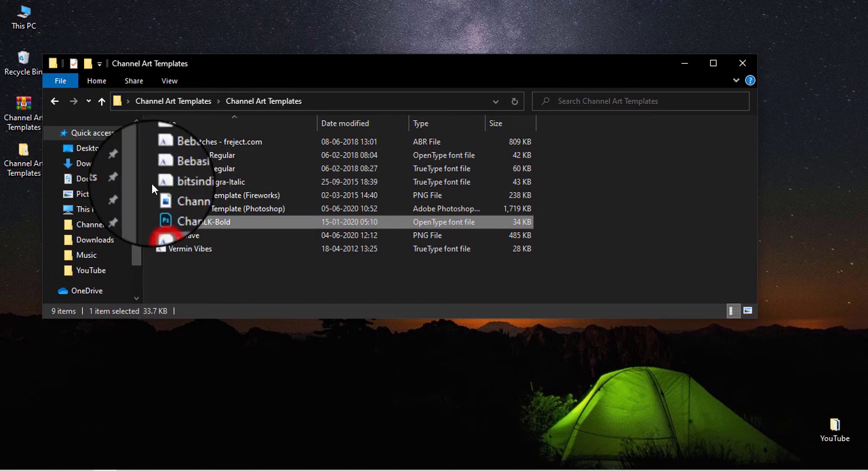
left_click(146, 148)
Install the OpenType version of the BebasNeue-Regular font and close its preview
left_click(170, 155)
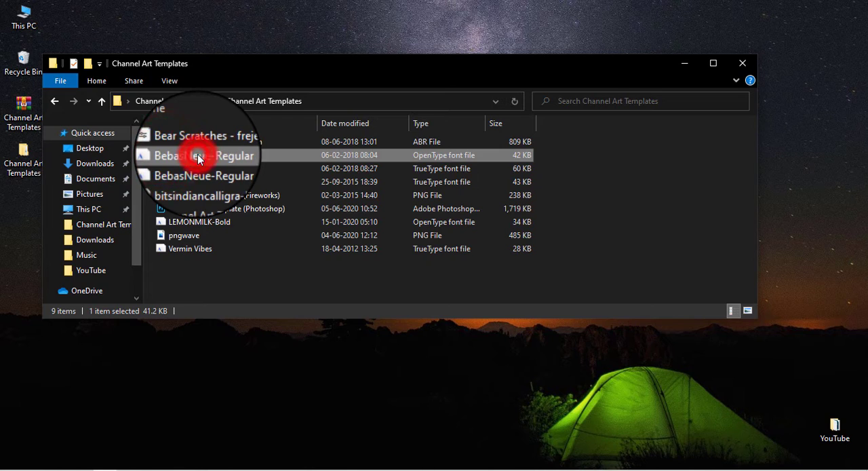
double_click(199, 158)
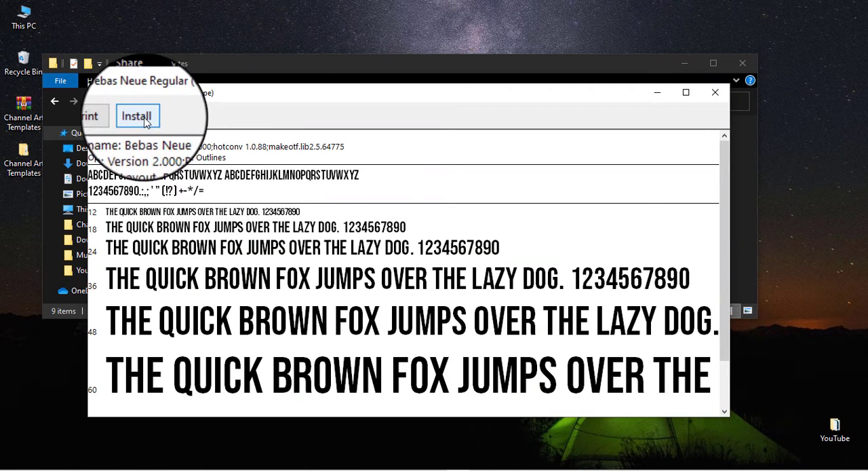
left_click(146, 120)
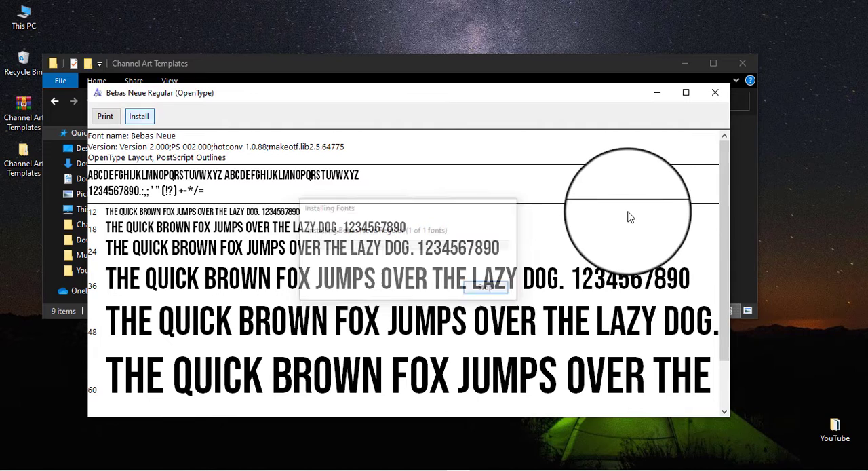
left_click(715, 92)
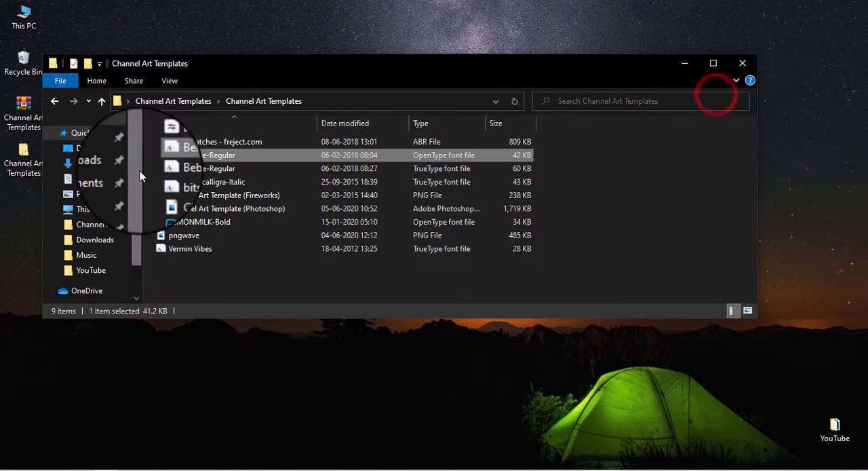
Install the TrueType BebasNeue-Regular and bitsindiancalligra-Italic fonts together for all users
left_click(149, 167)
left_click(166, 180, "ctrl")
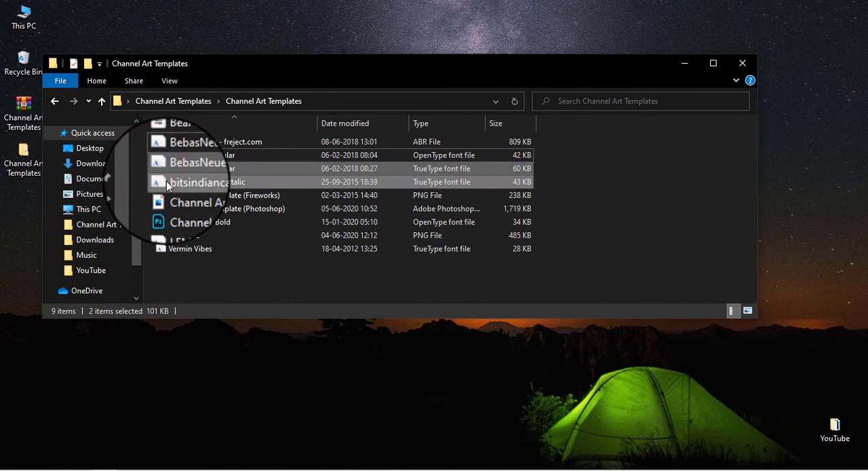
right_click(166, 180)
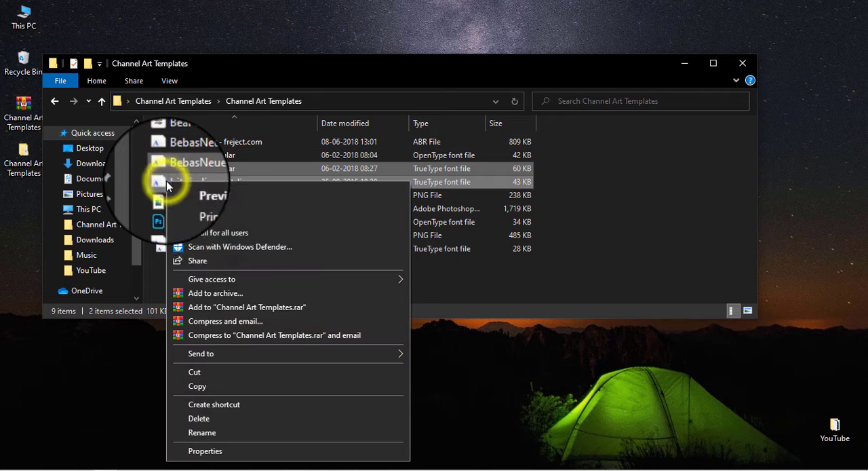
left_click(231, 232)
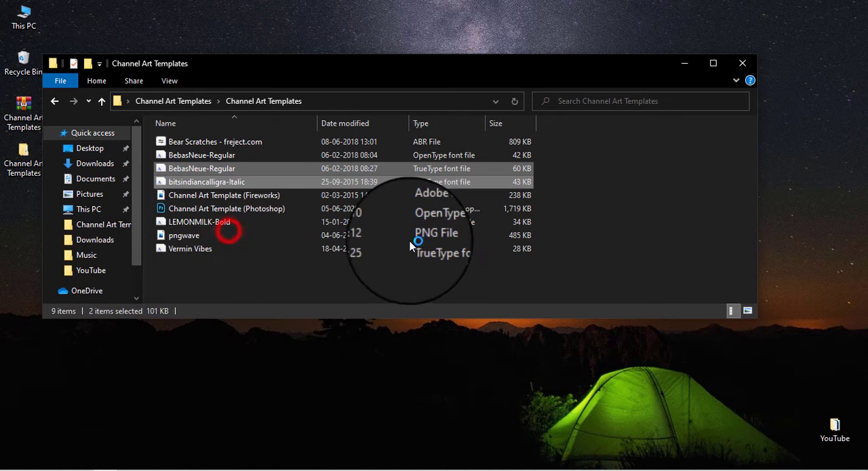
left_click(320, 268)
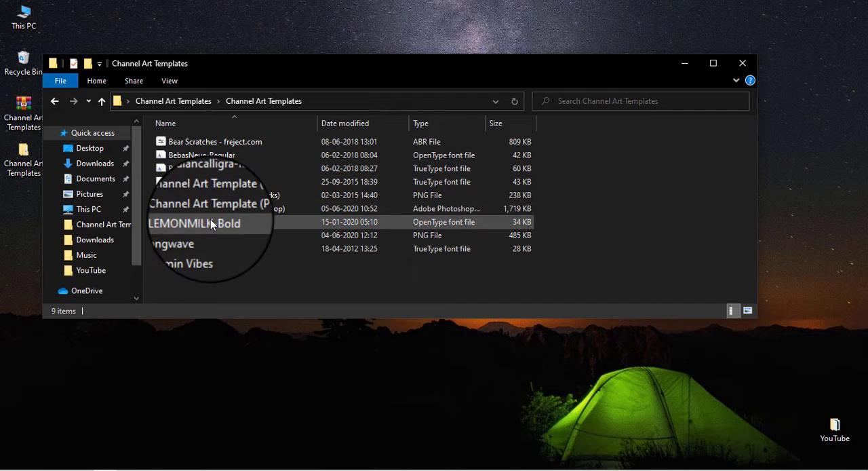
Open the Channel Art Template (Photoshop) file in Photoshop
left_click(189, 210)
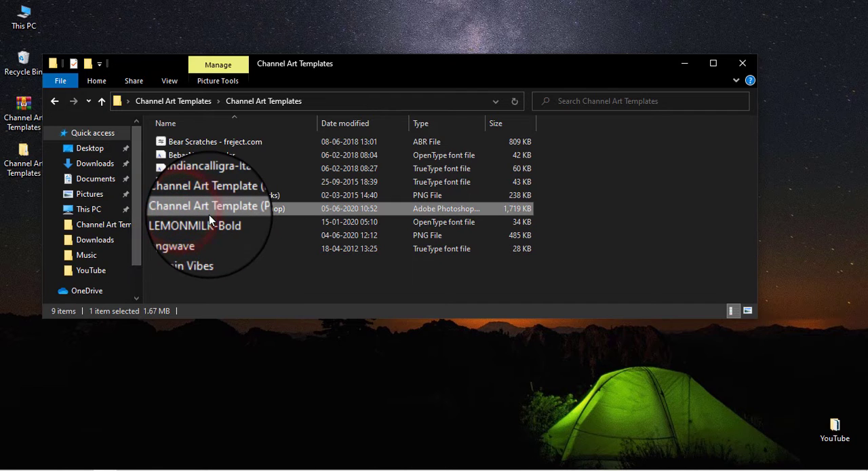
double_click(233, 211)
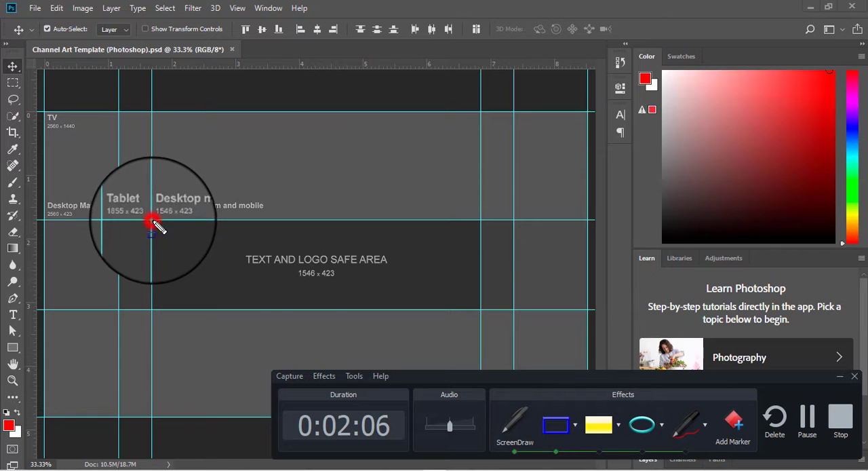
left_click_drag(153, 221, 464, 306)
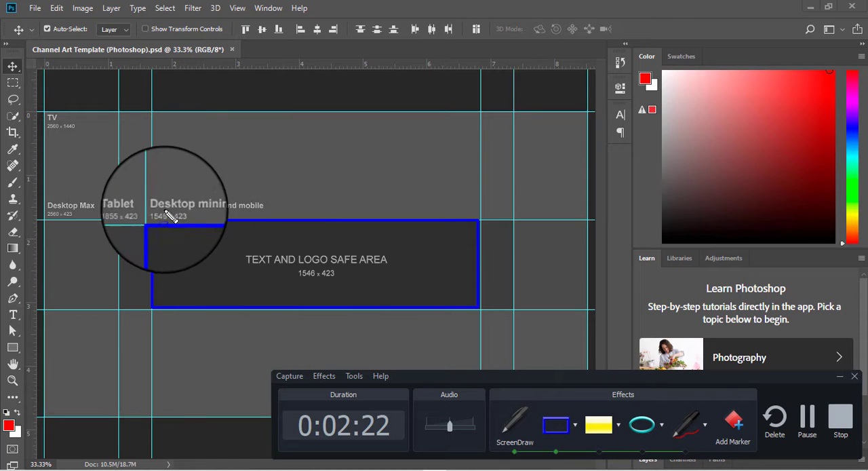
left_click_drag(152, 200, 255, 218)
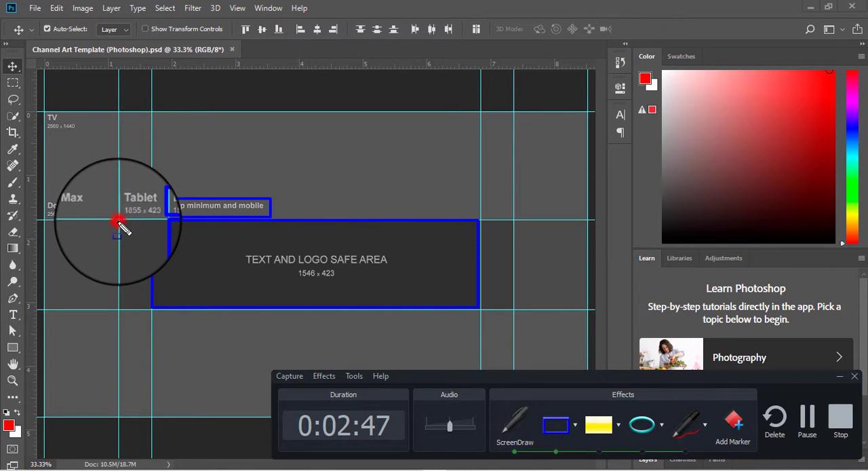
left_click_drag(119, 222, 521, 312)
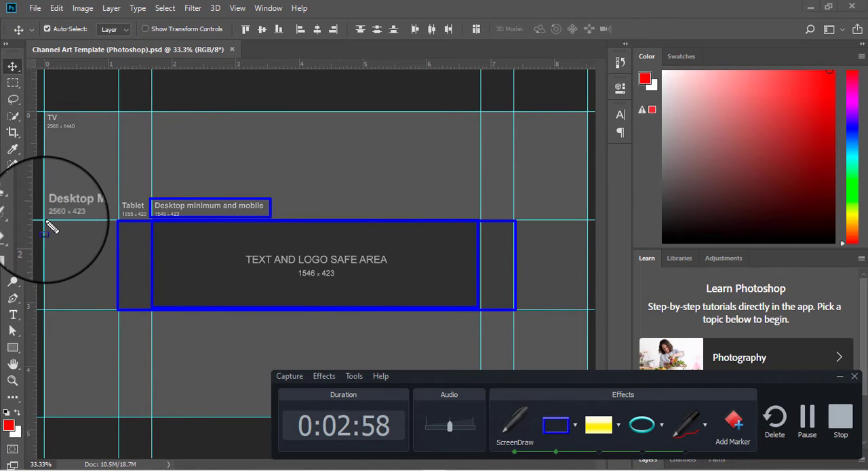
left_click_drag(47, 220, 592, 319)
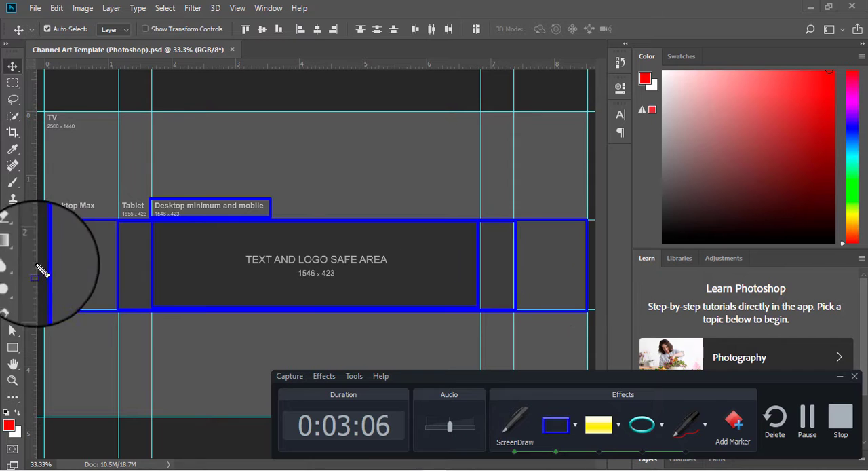
left_click_drag(43, 114, 596, 410)
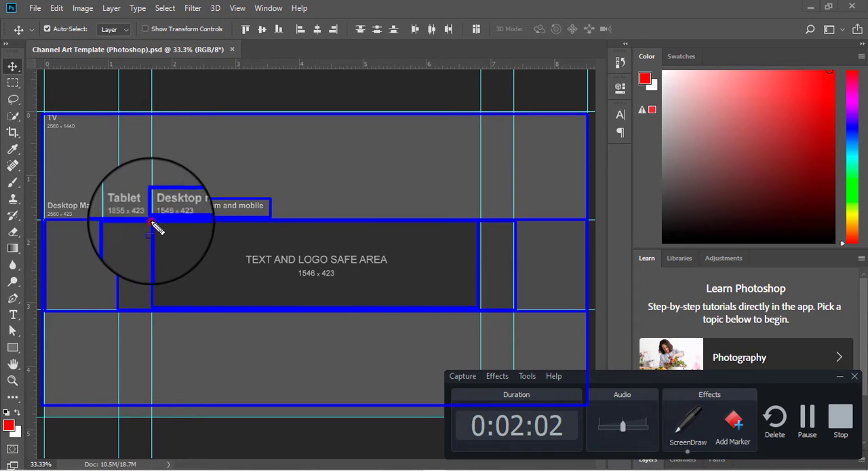
mouse_move(152, 221)
left_mouse_down()
mouse_move(436, 300)
mouse_move(468, 298)
left_mouse_up()
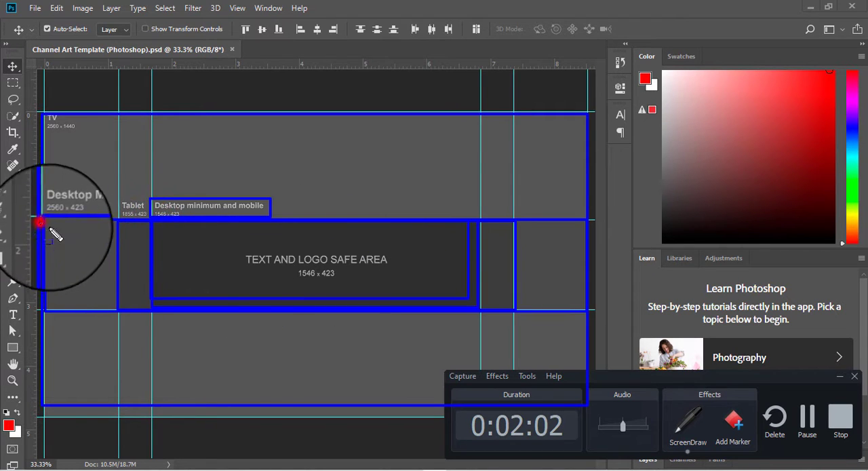
left_click_drag(45, 222, 587, 311)
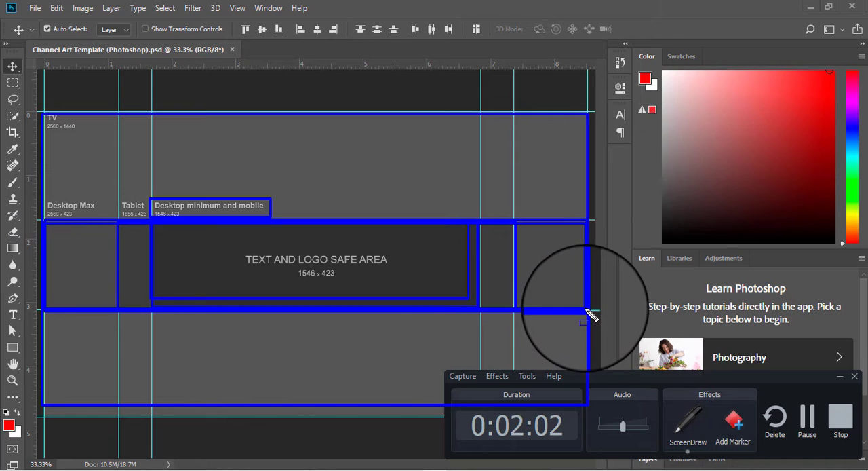
mouse_move(74, 249)
left_mouse_down()
mouse_move(72, 271)
mouse_move(84, 261)
mouse_move(97, 278)
left_mouse_up()
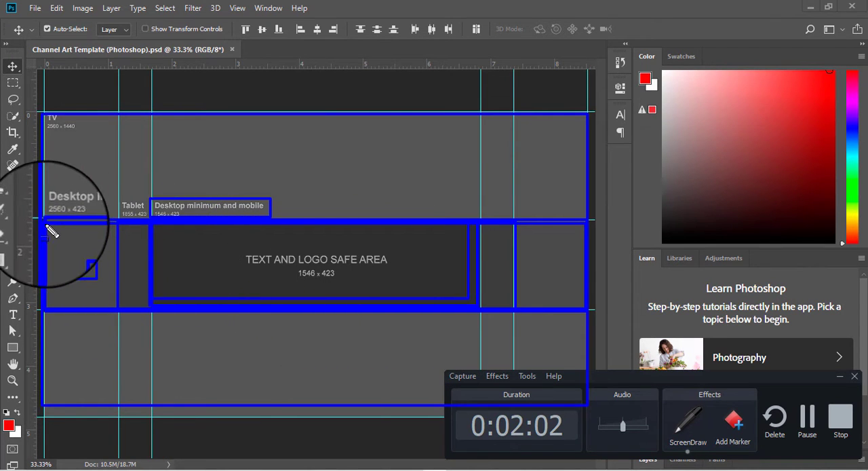
left_click_drag(48, 227, 590, 318)
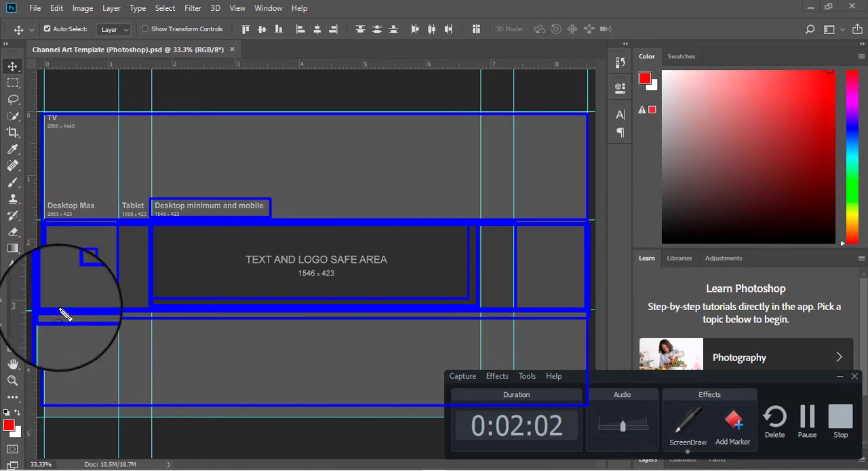
key("Escape")
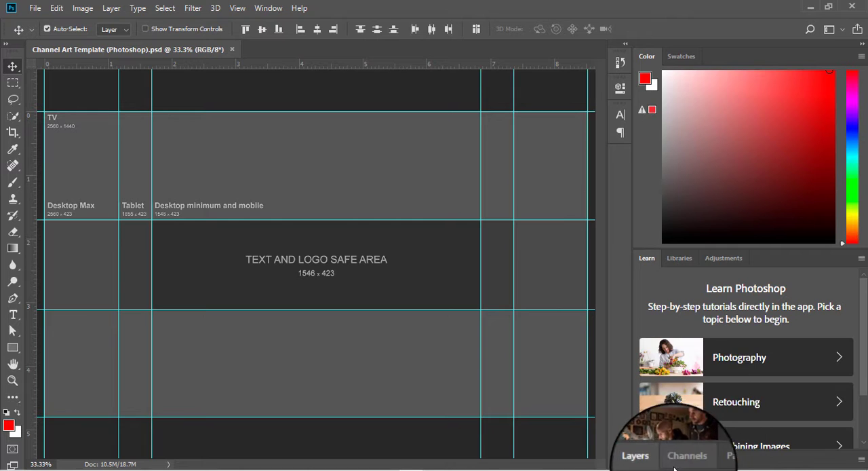
Hide the size-label text layers in the Spec (hide this layer) group and collapse the group
left_click(637, 455)
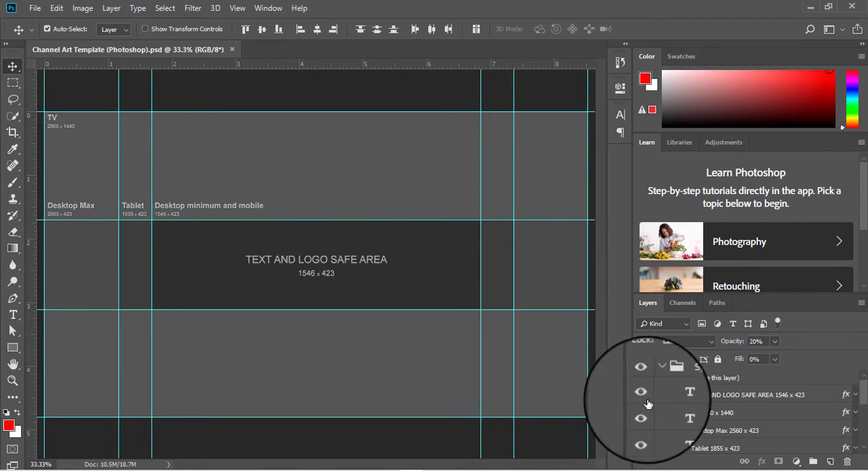
mouse_move(647, 403)
left_mouse_down()
mouse_move(647, 441)
mouse_move(654, 412)
left_mouse_up()
scroll(648, 406, "down", 3)
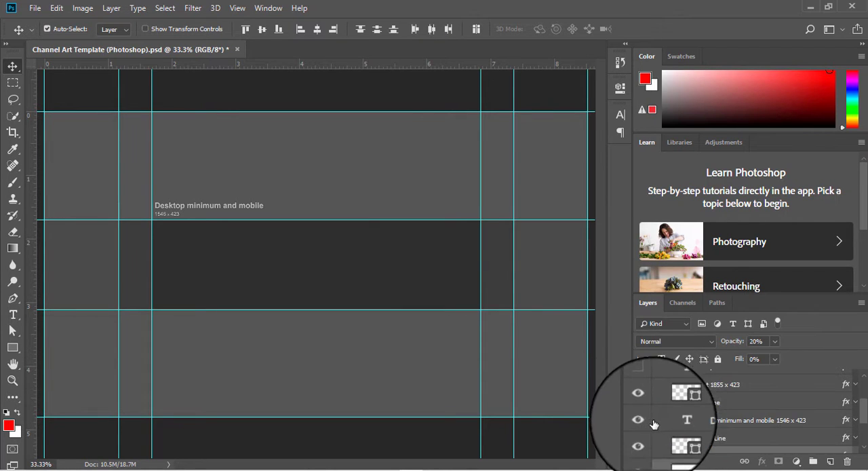
left_click(642, 389)
scroll(685, 395, "up", 2)
scroll(688, 395, "up", 5)
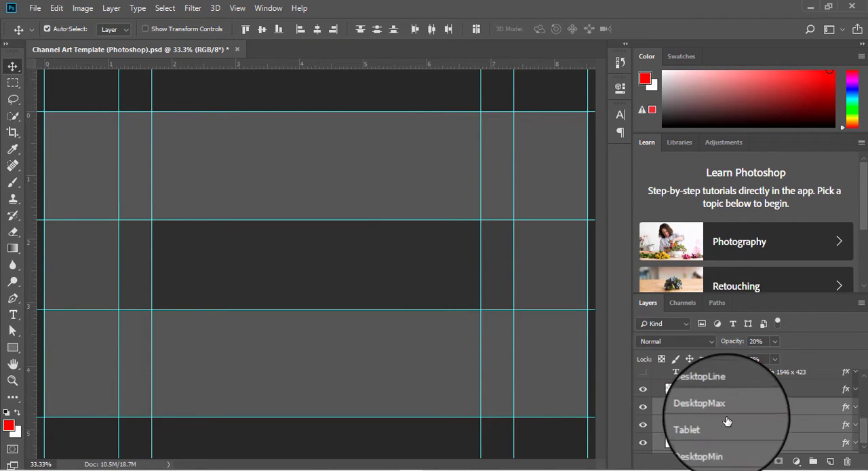
left_click(656, 378)
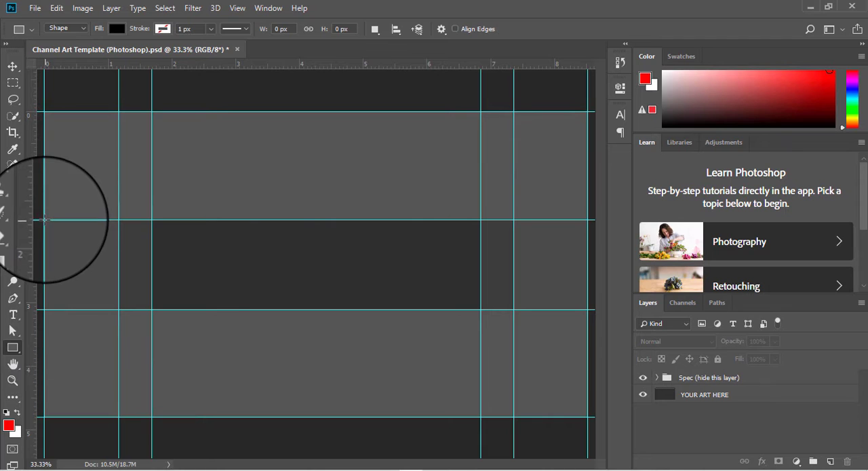
Draw a black 2560 × 423 px rectangle across the full width of the middle band between the guides
left_click_drag(43, 219, 584, 308)
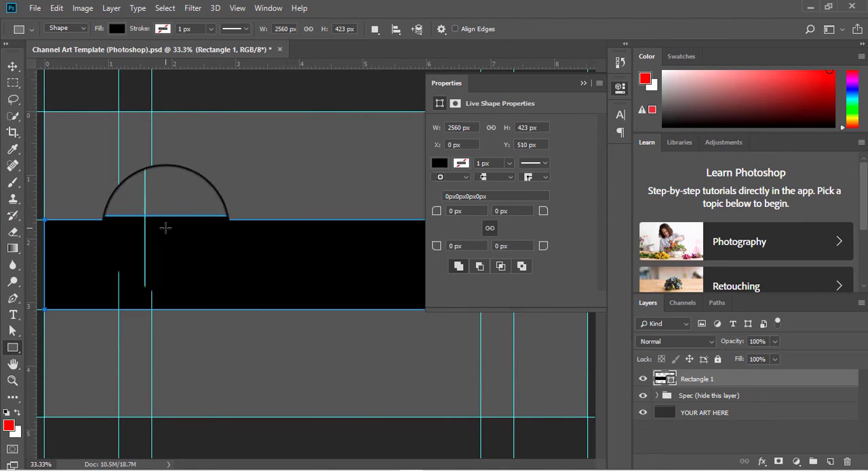
left_click(439, 162)
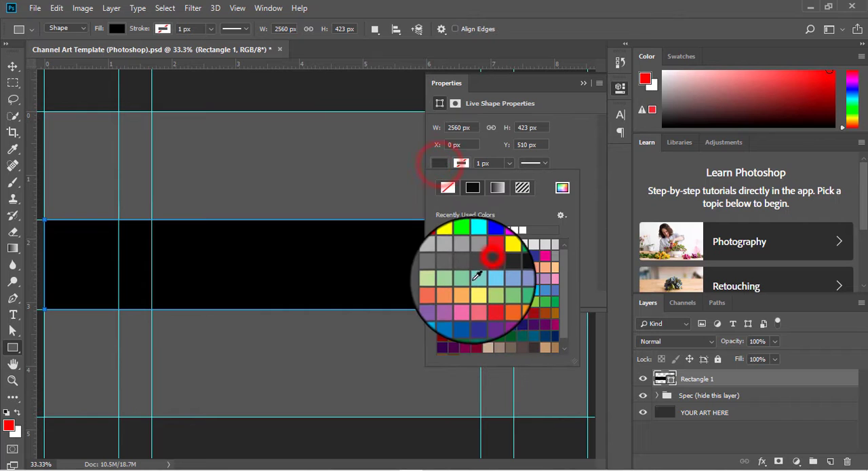
left_click(482, 251)
left_click(486, 245)
left_click(544, 244)
left_click(518, 269)
left_click(701, 434)
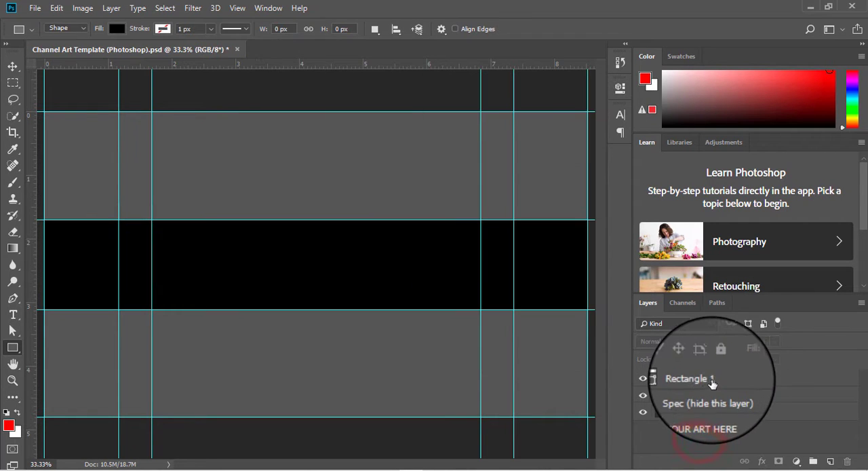
left_click(710, 380)
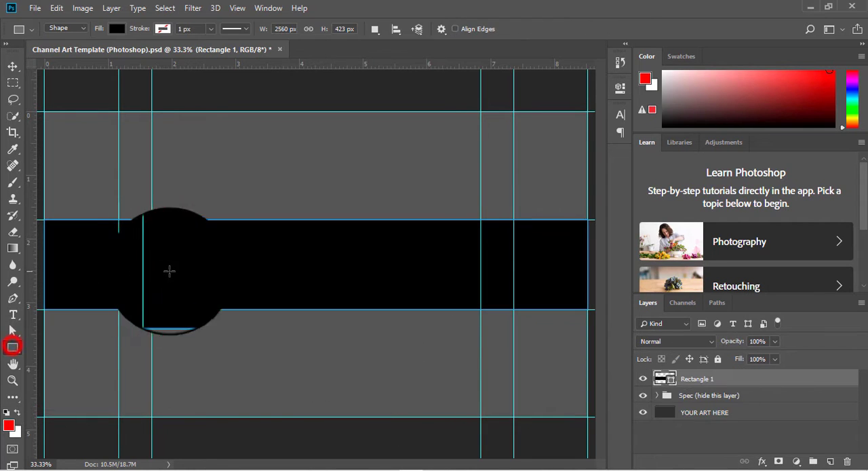
Draw a roughly 415 × 405 px rectangle over the black band with 30 px corner radii and a yellow fill
mouse_move(167, 232)
left_mouse_down()
mouse_move(257, 299)
mouse_move(256, 316)
left_mouse_up()
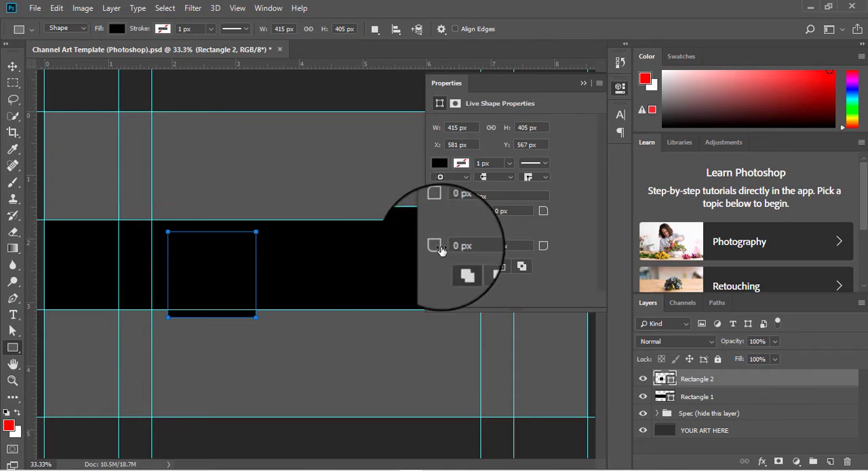
left_click(453, 211)
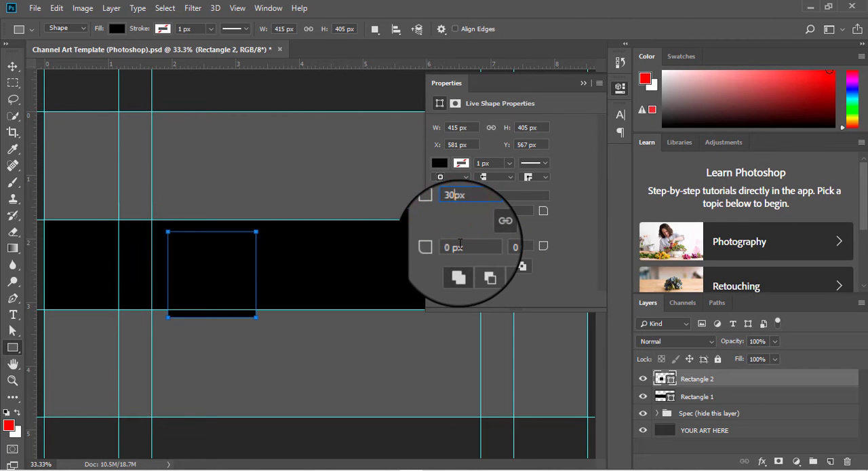
left_click(439, 162)
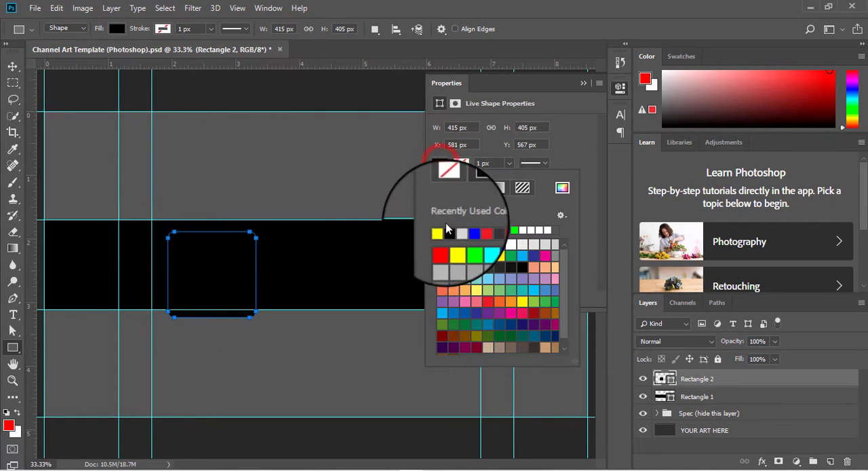
left_click(441, 230)
left_click(583, 83)
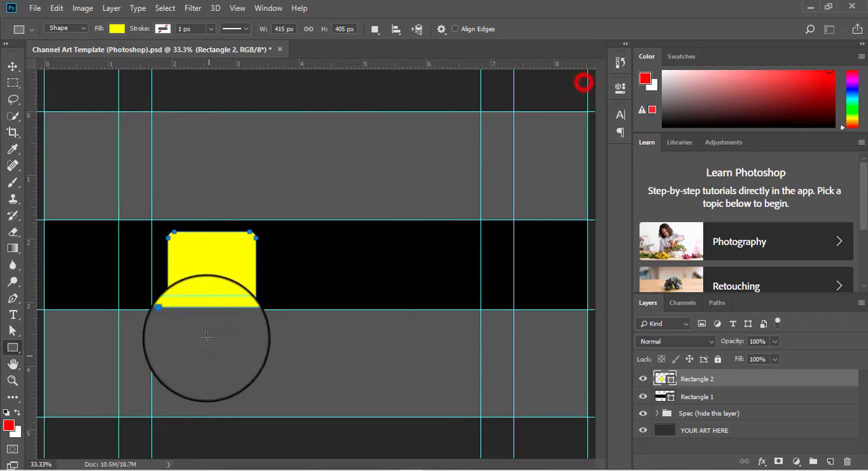
Centre the yellow square vertically in the black band, rotate it 60°, and accept converting it to a regular path
left_click(13, 67)
left_click_drag(219, 270, 215, 266)
key("ctrl+t")
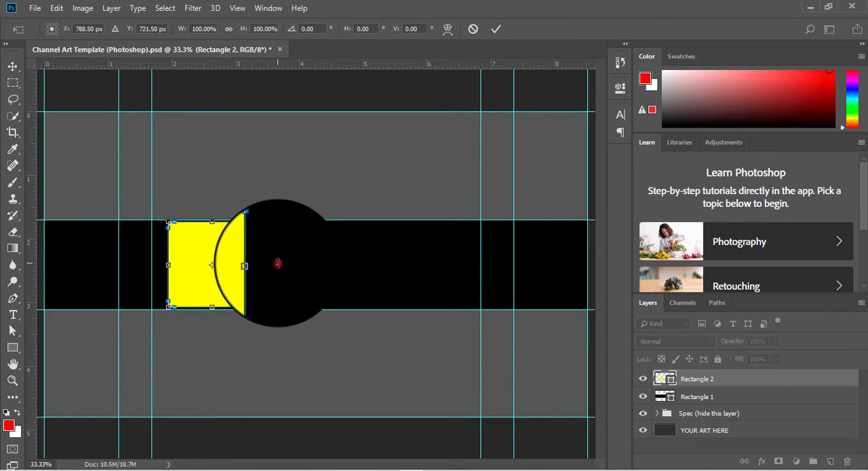
left_click_drag(277, 263, 262, 345)
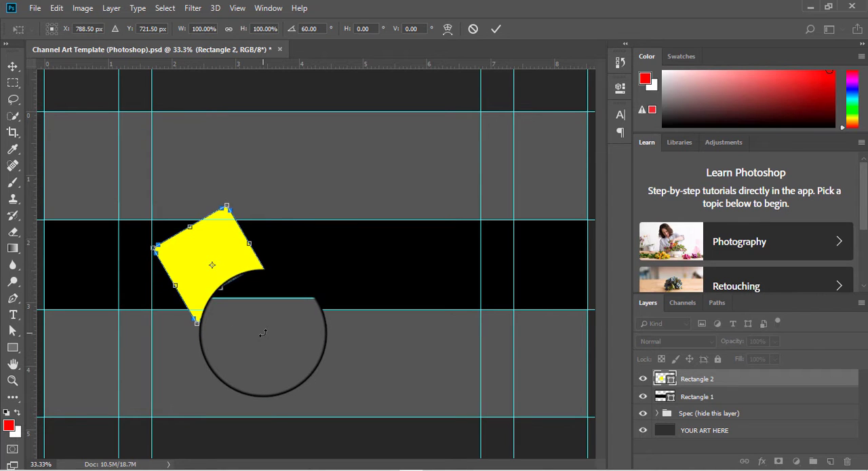
left_click(495, 29)
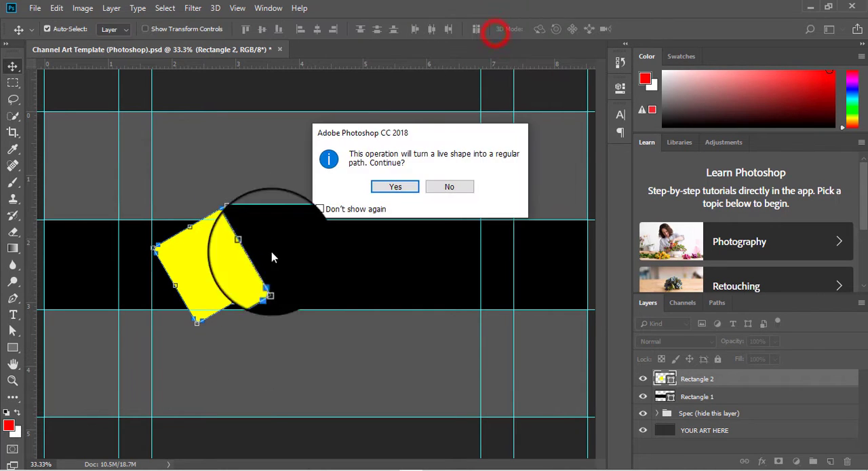
left_click(392, 186)
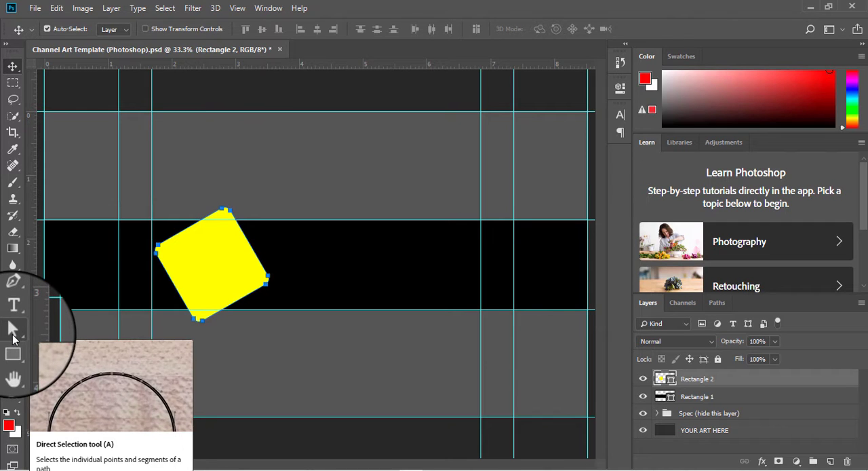
Reshape the yellow path with Direct Selection, extending its left points to the band's left corners and aligning its upper and lower points to the guides
left_click(14, 332)
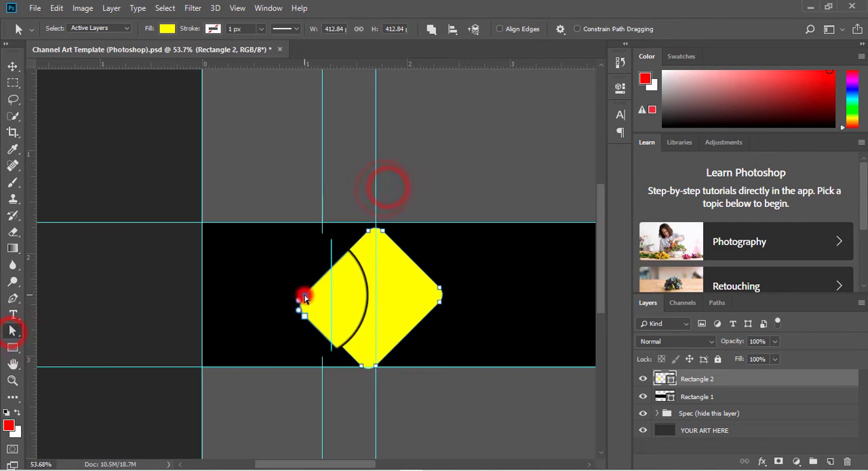
left_click_drag(202, 223, 202, 222)
left_click_drag(369, 231, 368, 222)
left_click_drag(305, 310, 202, 367)
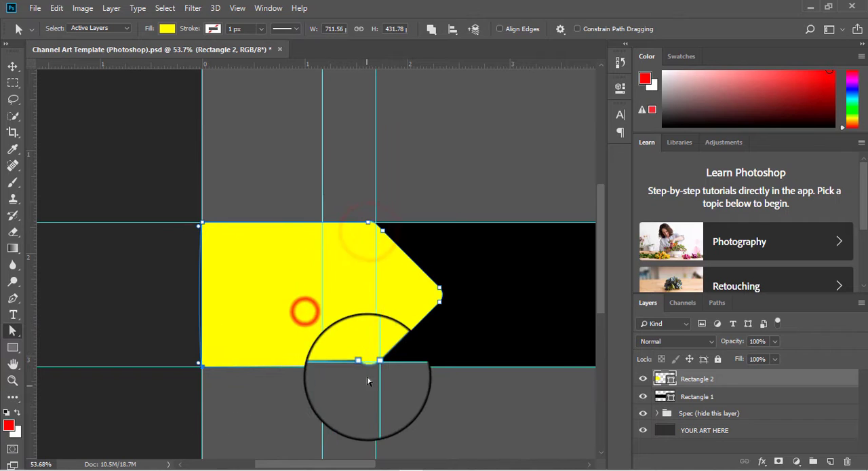
left_click(482, 278)
left_click(409, 299)
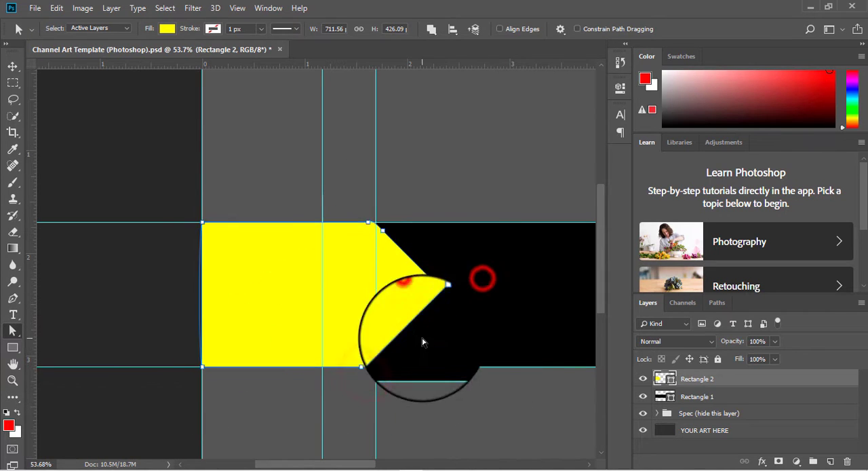
Clean up the yellow shape's upper and lower corner points so it forms an arrow with straight slanted edges
scroll(369, 223, "up", 5)
left_click_drag(428, 267, 389, 237)
scroll(390, 265, "down", 5)
scroll(390, 412, "up", 7)
left_click_drag(448, 392, 345, 408)
scroll(323, 344, "down", 3)
scroll(323, 343, "down", 5)
left_click(12, 69)
left_click(406, 272)
scroll(293, 275, "down", 1)
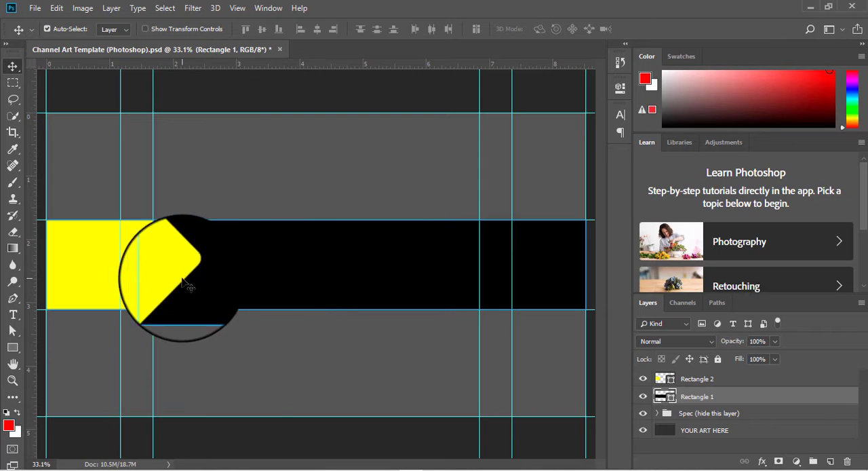
left_click(536, 393)
Bring the RoundPhoto_May302020_163313 logo from Downloads into the channel art template as the topmost layer
left_click(35, 7)
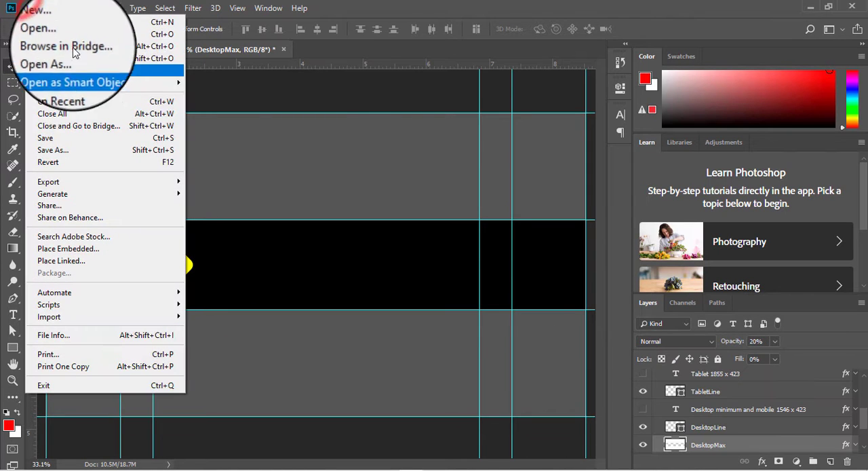
left_click(74, 34)
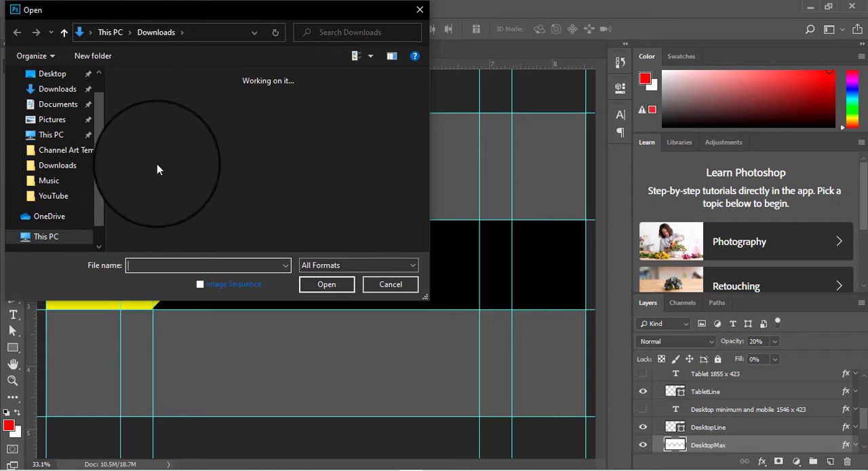
left_click(64, 91)
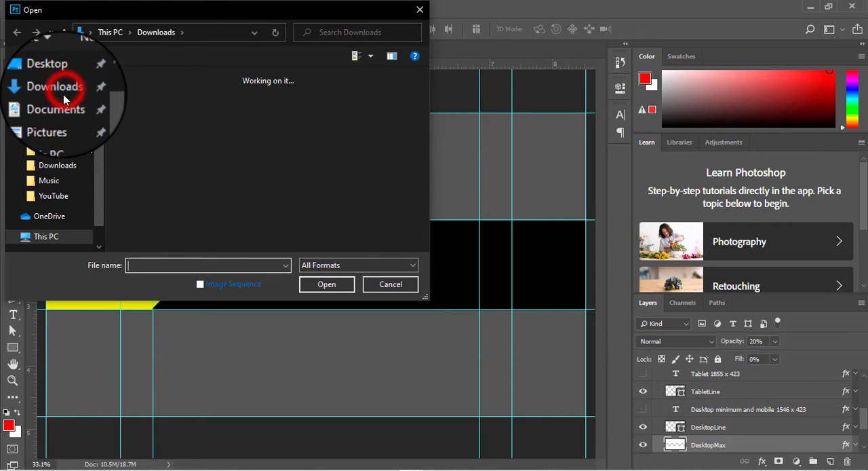
scroll(196, 182, "down", 5)
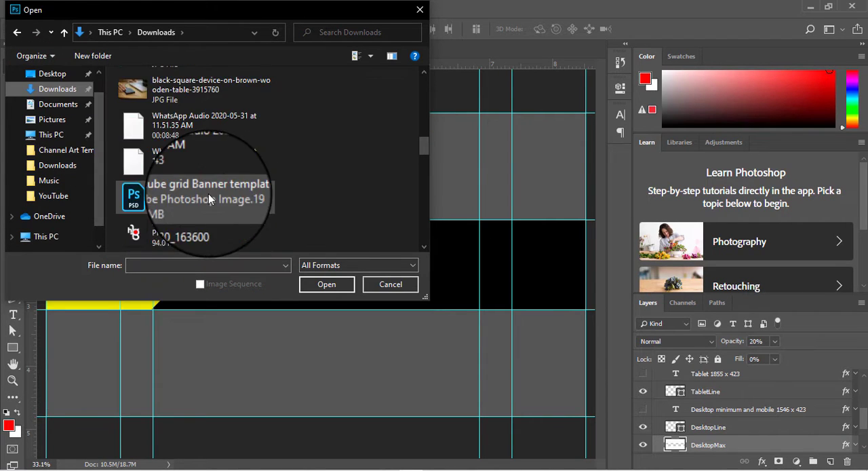
scroll(209, 193, "down", 3)
left_click(204, 93)
left_click(326, 284)
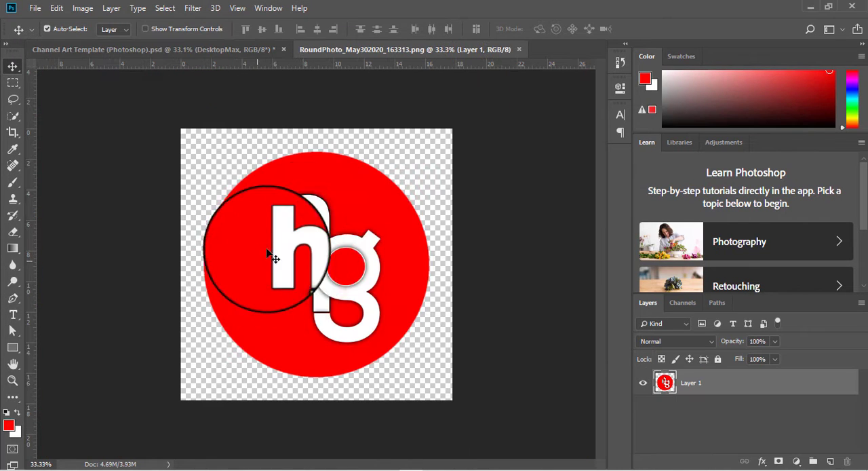
left_click_drag(332, 182, 343, 234)
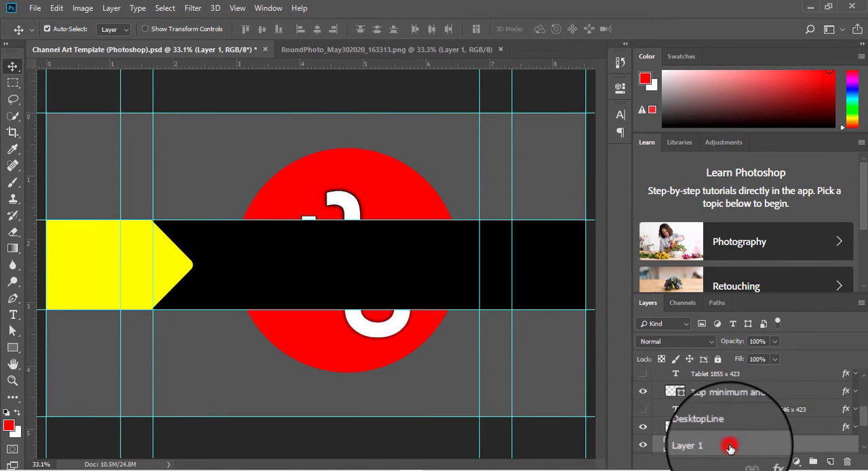
left_click_drag(730, 448, 727, 370)
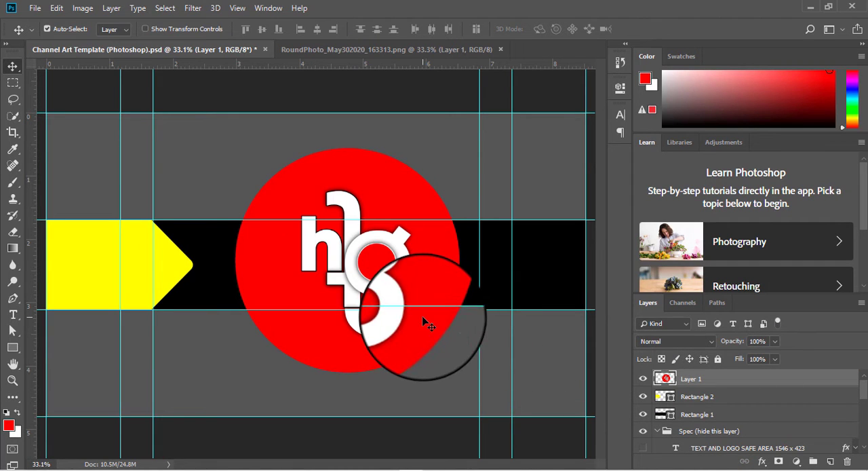
Scale the round logo down to fit inside the black band and place it near the right end of the text-safe area
key("ctrl+t")
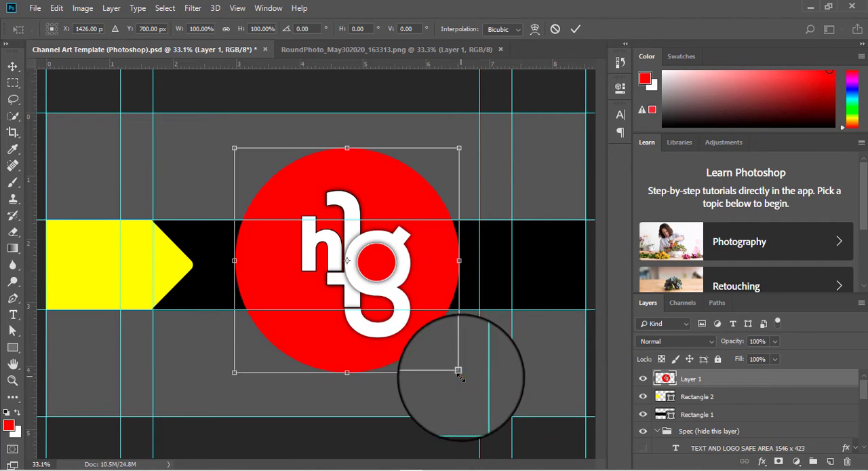
left_click_drag(459, 370, 291, 194)
left_click_drag(268, 163, 457, 252)
left_click_drag(473, 291, 463, 256)
left_click(575, 28)
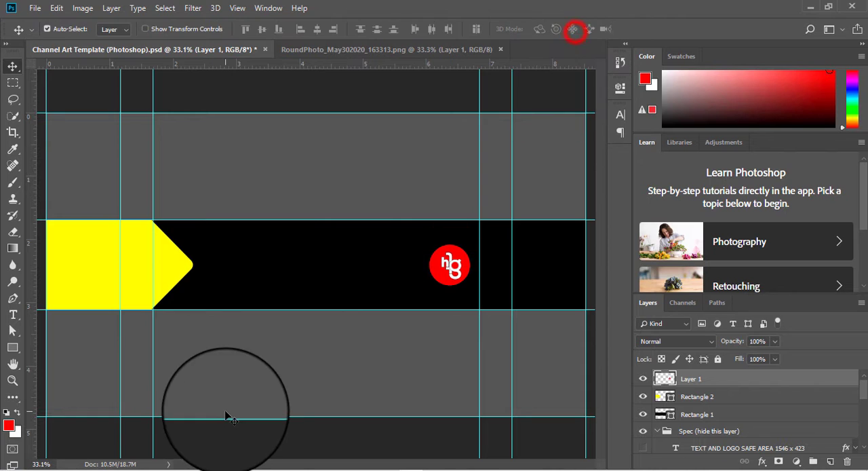
Open the pngwave image from Downloads and place the man's cutout in the channel art template
left_click(35, 7)
left_click(40, 32)
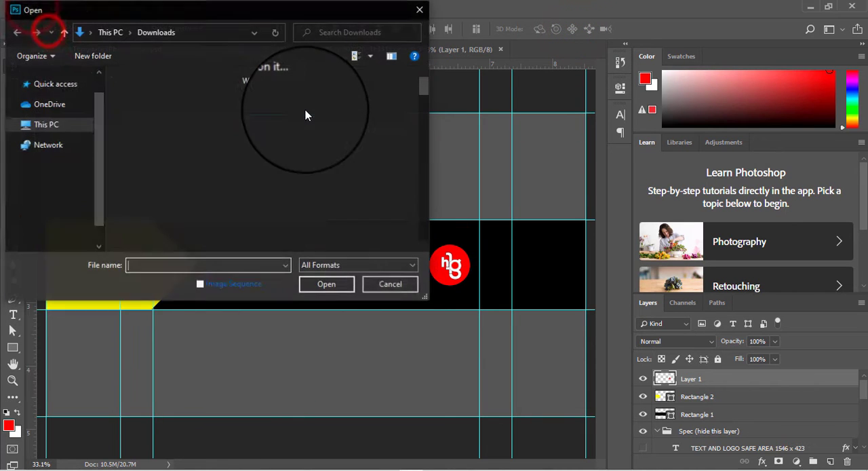
scroll(232, 163, "down", 2)
left_click(208, 111)
left_click(328, 285)
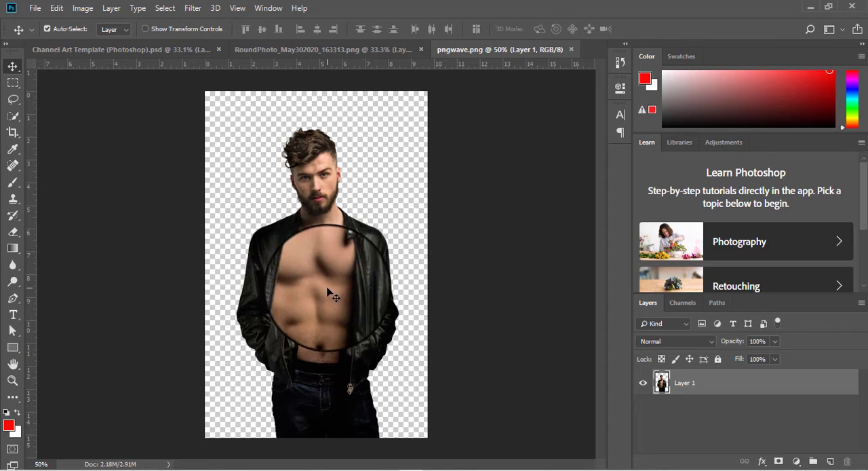
left_click_drag(313, 173, 319, 292)
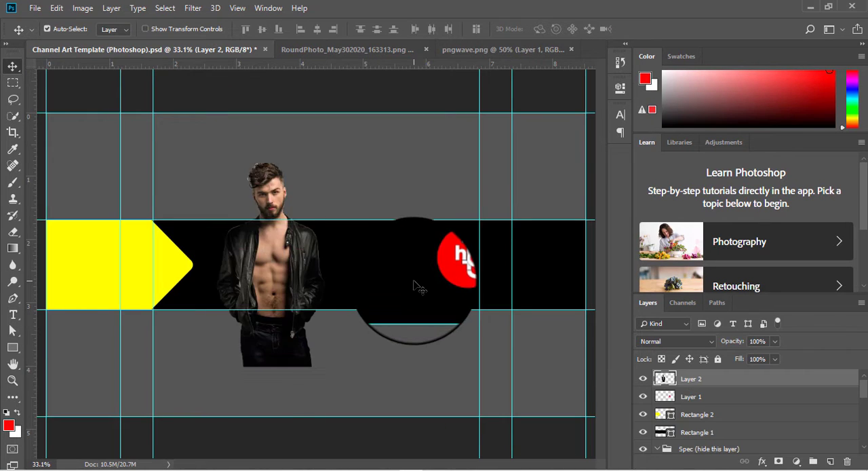
Move the man's layer between Rectangle 2 and Rectangle 1, and hide the black Rectangle 1 layer
left_click(644, 433)
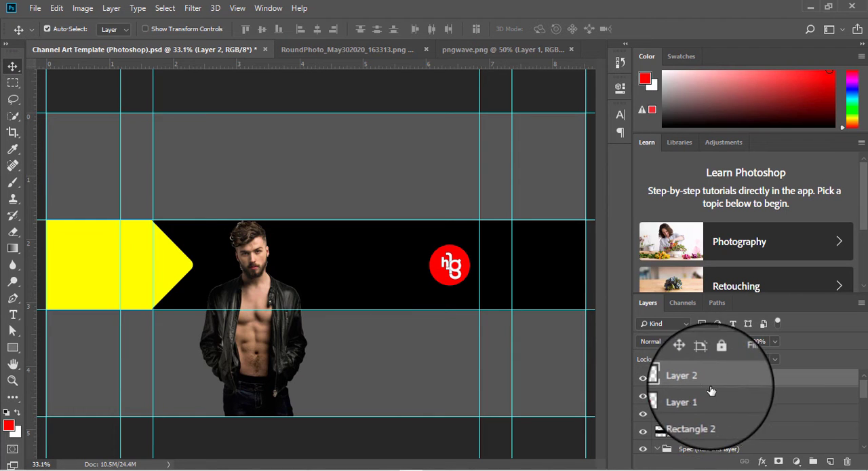
left_click_drag(749, 382, 755, 415)
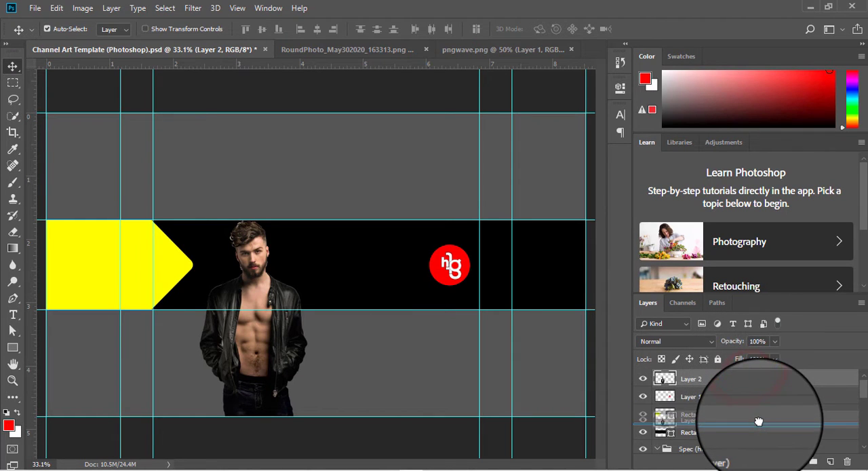
left_click(643, 433)
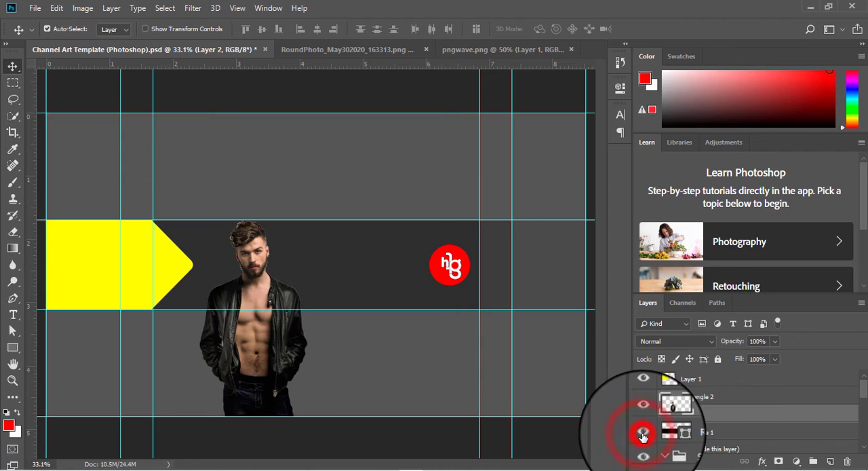
Show the black Rectangle 1 layer, clip the man's Layer 2 to it, and position him beside the yellow arrow
left_click(643, 434)
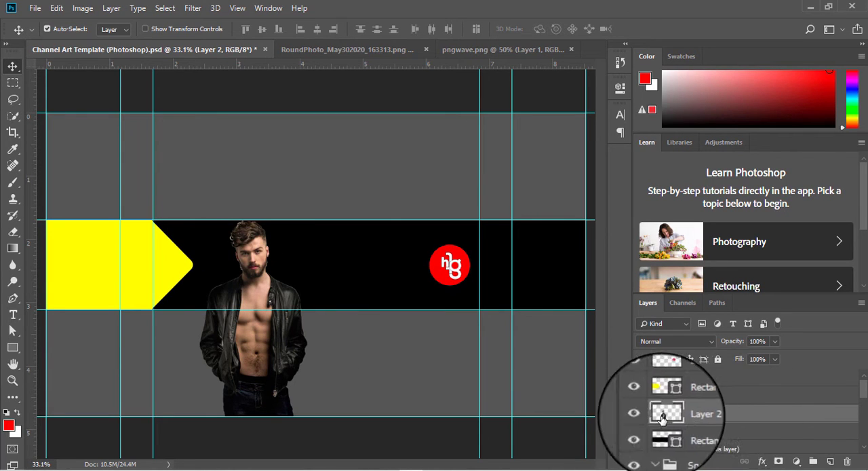
right_click(733, 415)
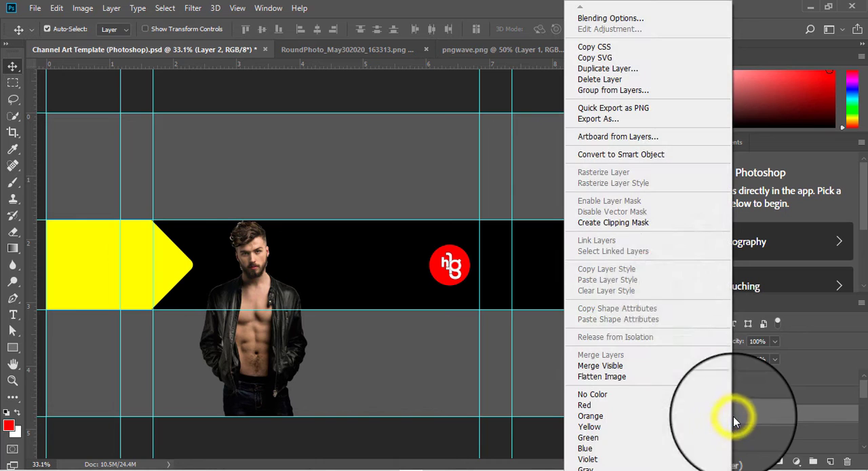
left_click(631, 227)
left_click_drag(240, 260, 296, 251)
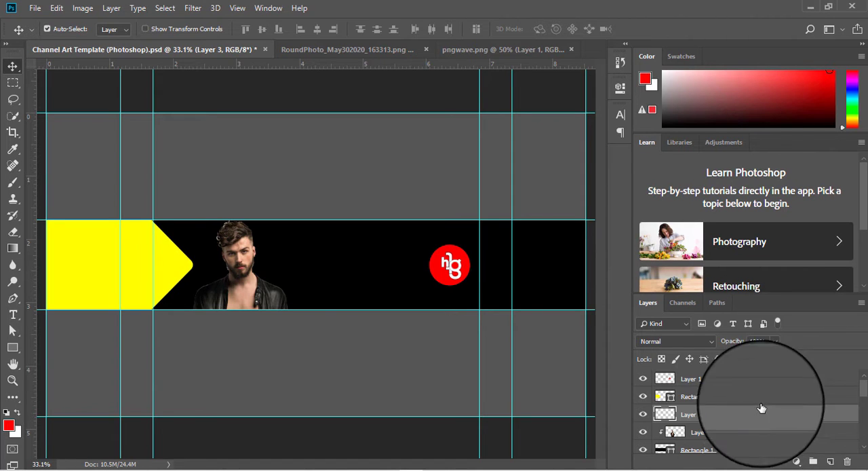
Add a new layer above Layer 2 and choose a 1608 px scratch brush from Bear Scratches - freject 2
left_click(13, 182)
left_click(69, 31)
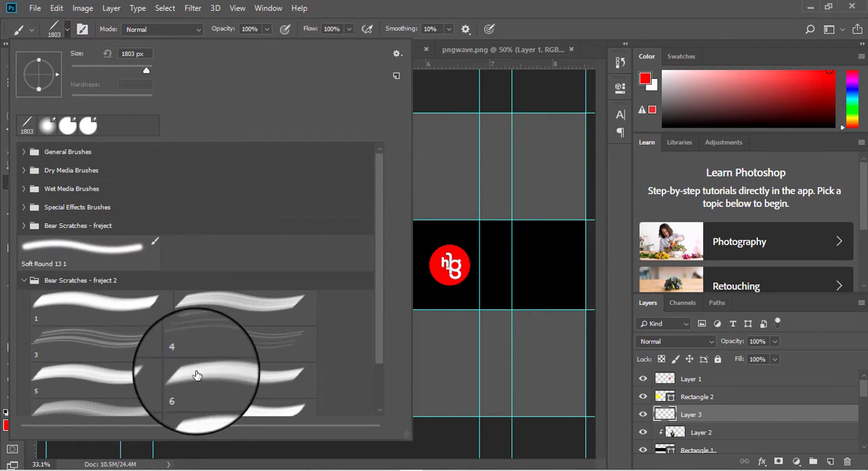
left_click(395, 53)
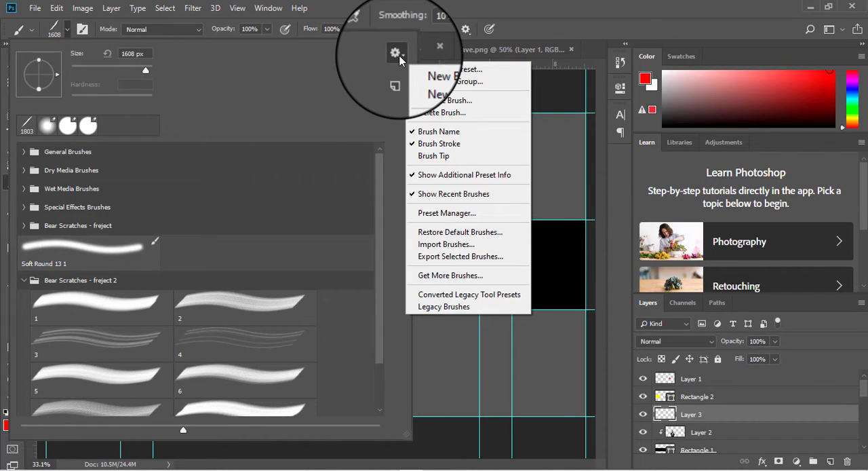
left_click(472, 246)
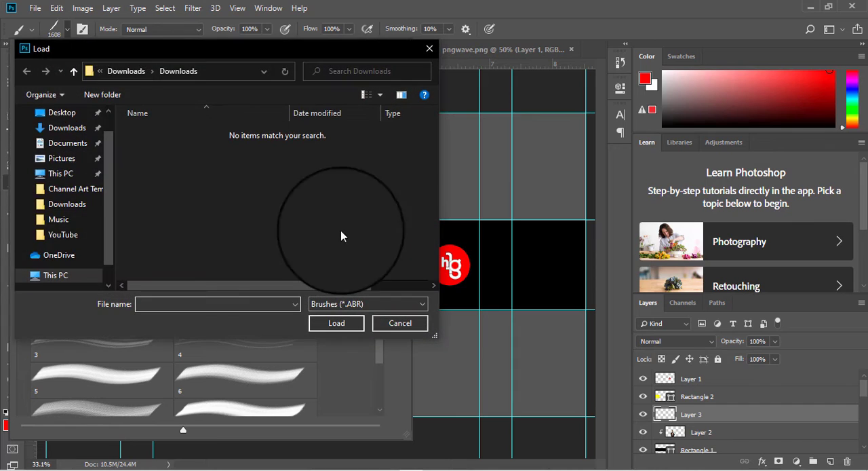
left_click(62, 112)
double_click(173, 151)
double_click(168, 131)
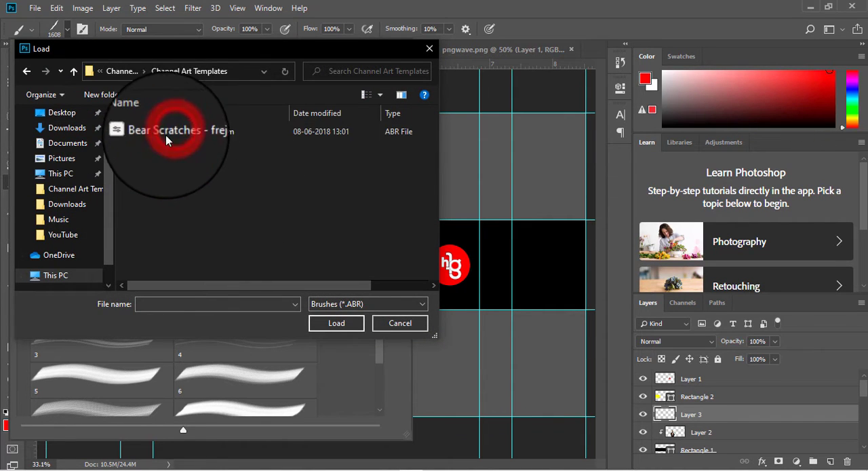
left_click(163, 131)
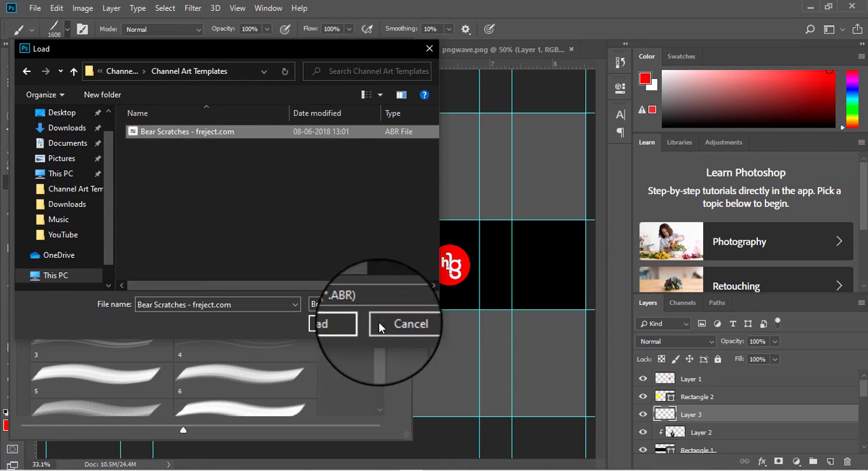
left_click(400, 324)
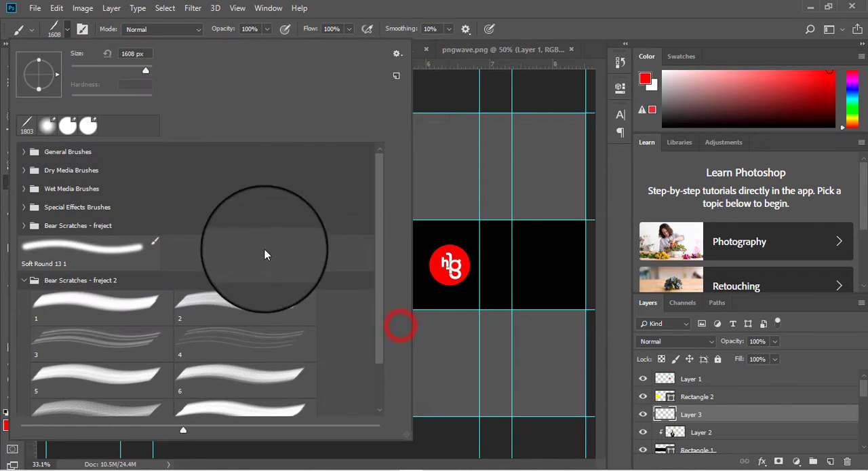
Stamp two red diagonal scratch marks on Layer 3, one over the man and one before the round logo
left_click(67, 31)
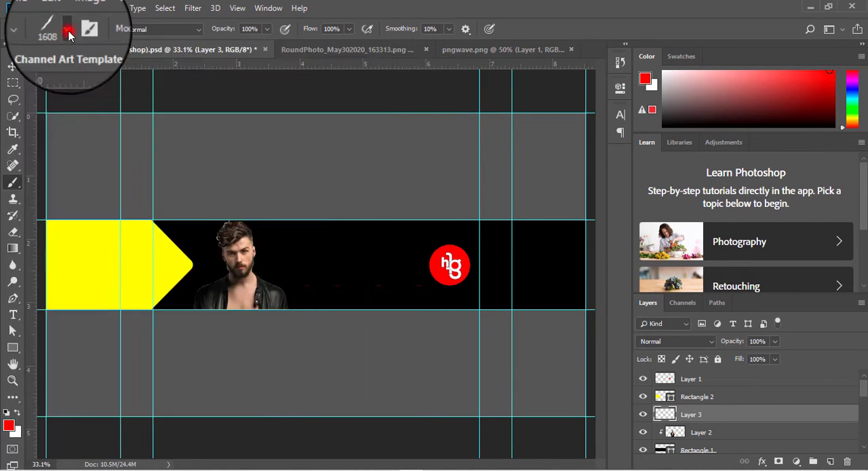
left_click(198, 369)
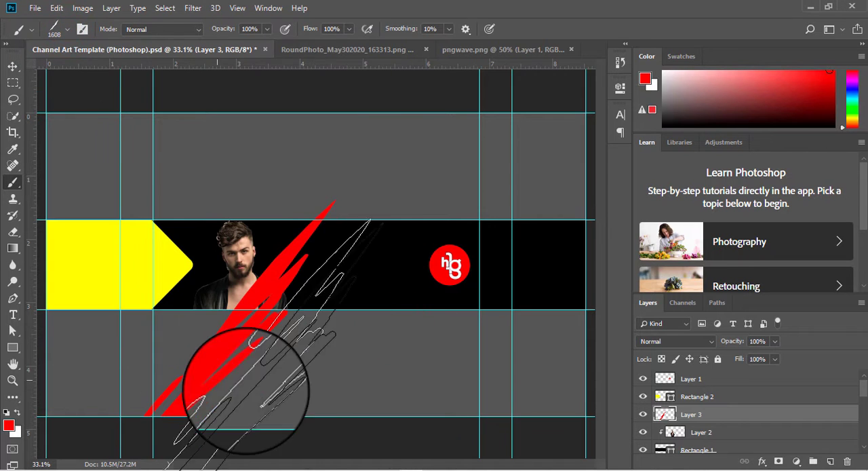
left_click(307, 362)
Move the scratches layer below the man's Layer 2 so that it is clipped to the black Rectangle 1 band
left_click(12, 67)
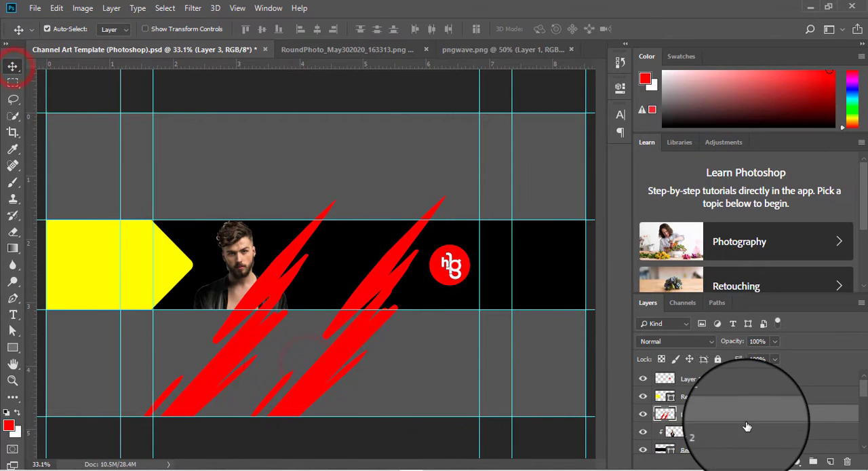
scroll(747, 424, "down", 1)
left_click_drag(758, 397, 762, 423)
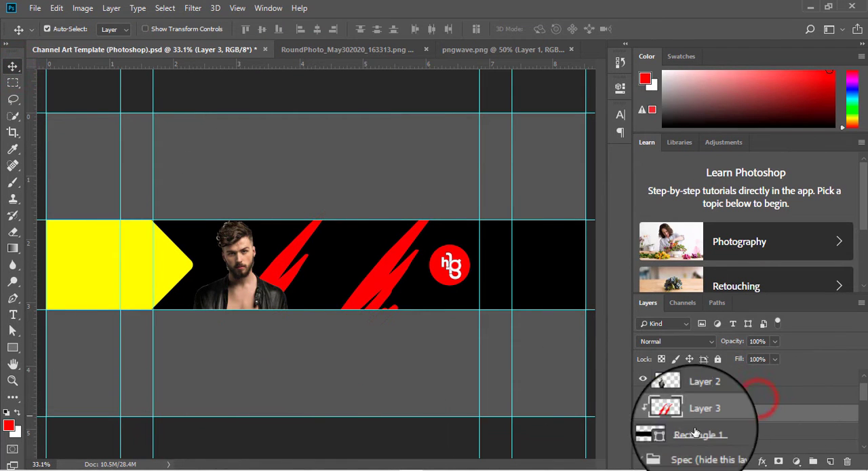
Apply a light purple Color Overlay to the scratches on Layer 3
double_click(739, 415)
left_click(115, 341)
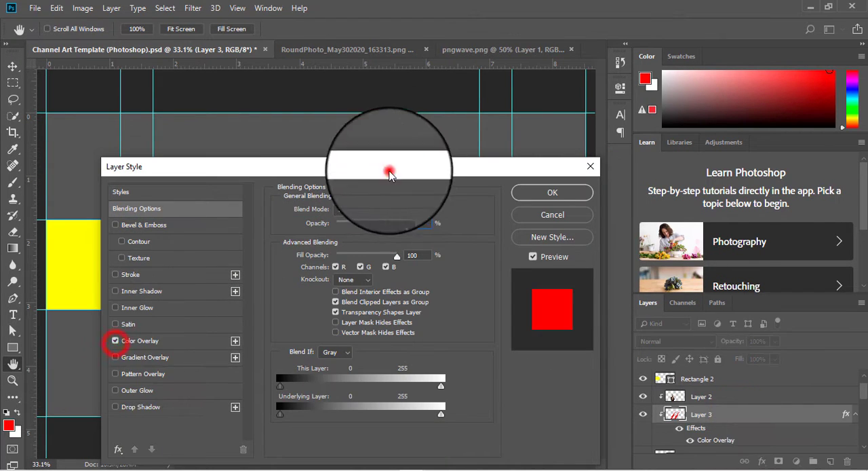
left_click_drag(390, 175, 751, 152)
left_click(509, 317)
left_click(771, 184)
left_click(561, 235)
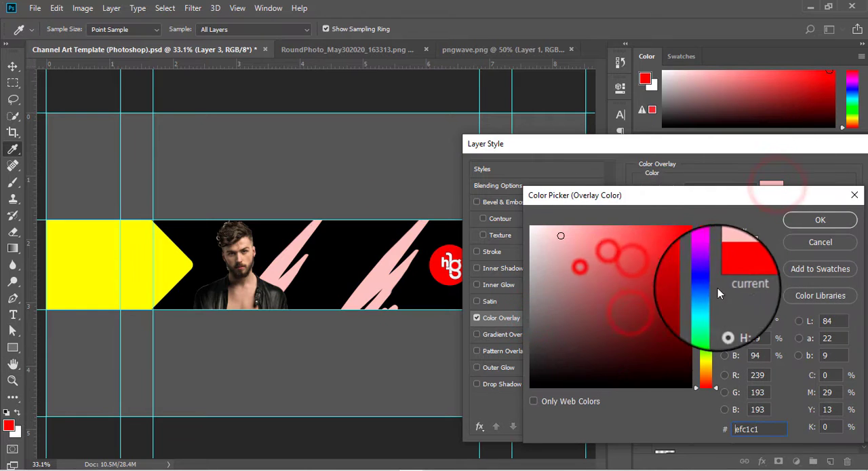
left_click(705, 265)
mouse_move(649, 255)
left_mouse_down()
mouse_move(529, 229)
mouse_move(583, 229)
mouse_move(607, 241)
left_mouse_up()
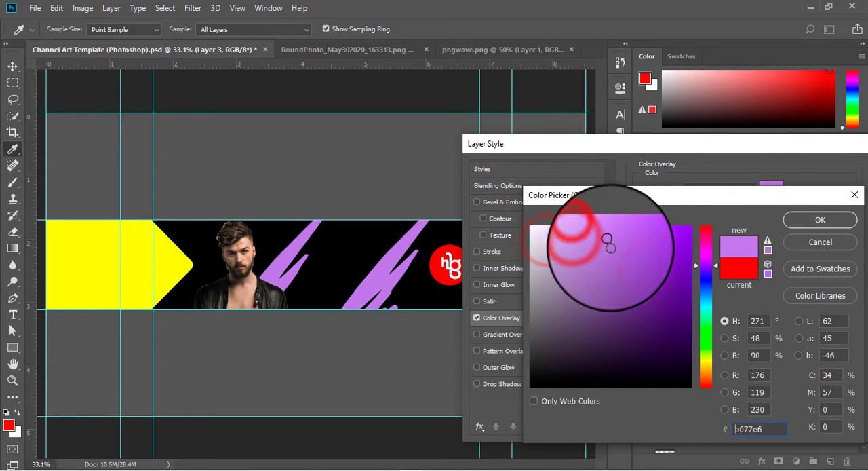
left_click(804, 217)
left_click_drag(779, 147, 425, 173)
left_click(554, 193)
left_click(479, 405)
Add the green text HI-TECH in Vermin Vibes eX at 27.88 pt as the topmost layer and place it between the man and the logo
left_click_drag(861, 395, 861, 375)
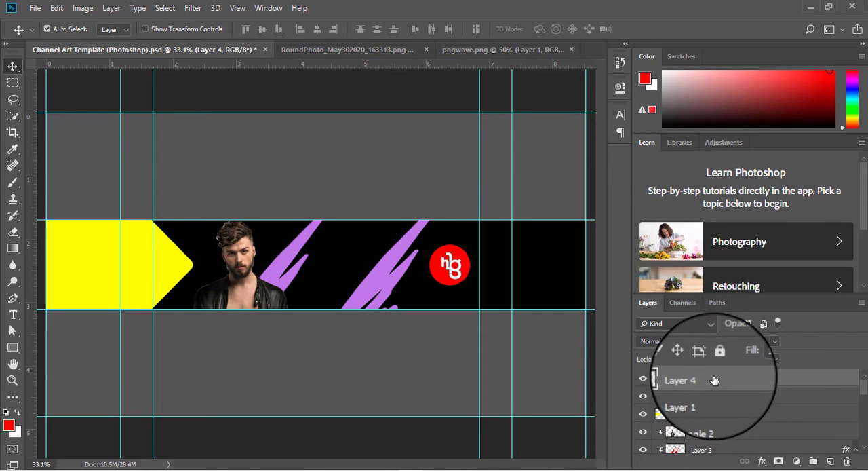
left_click(13, 313)
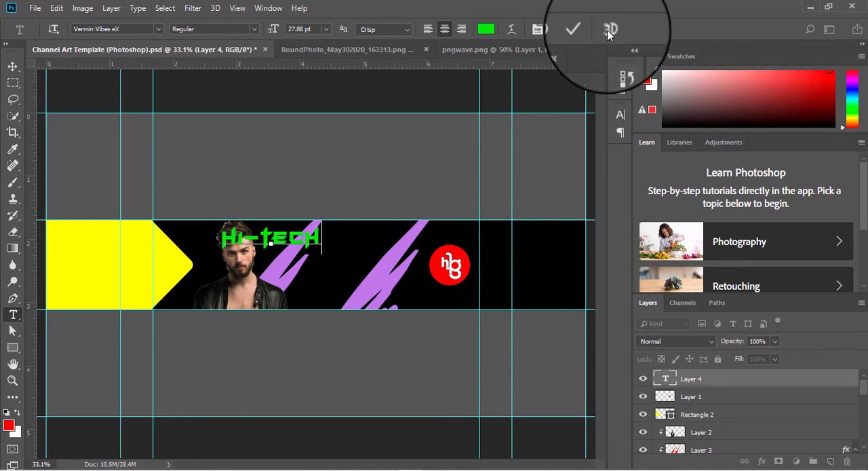
left_click(584, 30)
left_click(13, 67)
left_click_drag(271, 243, 354, 256)
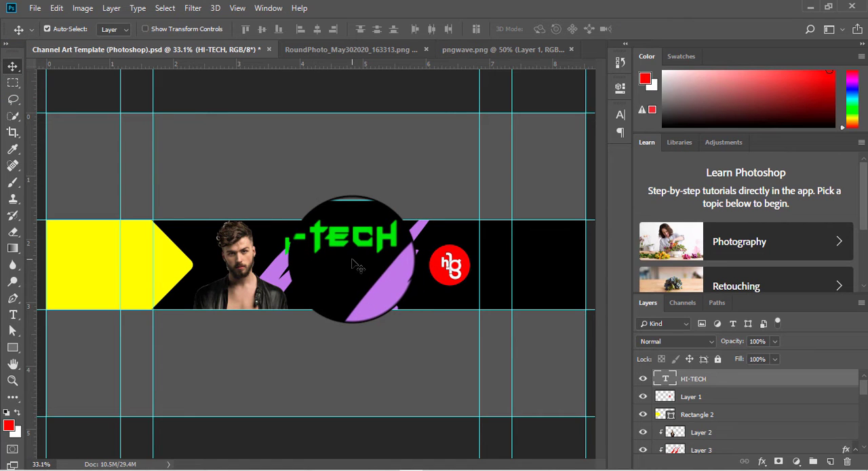
Add the text GALLERY in the same green font on its own layer beneath HI-TECH
left_click(13, 313)
left_click(331, 274)
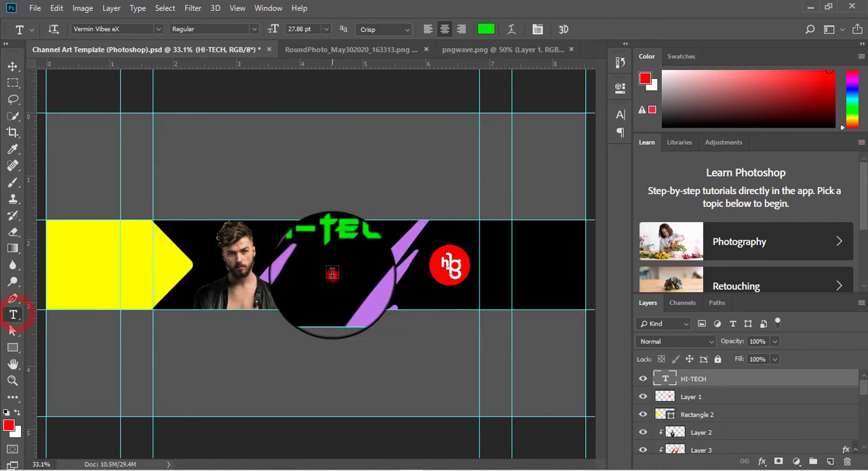
type("GALLERY")
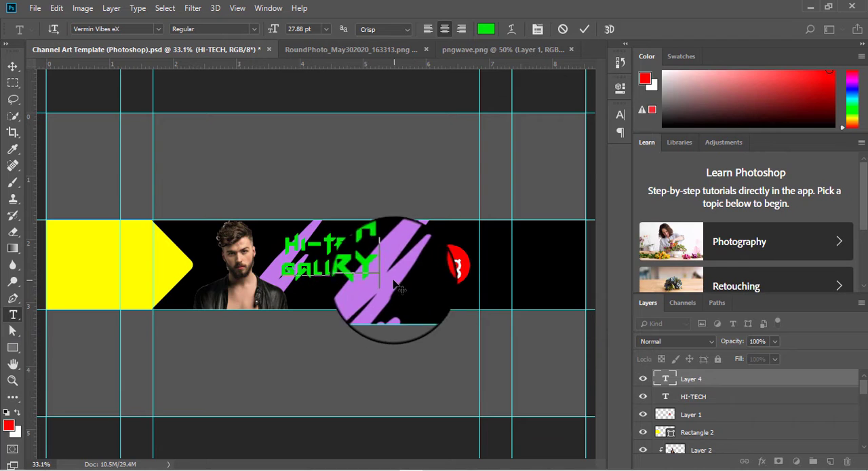
left_click(583, 29)
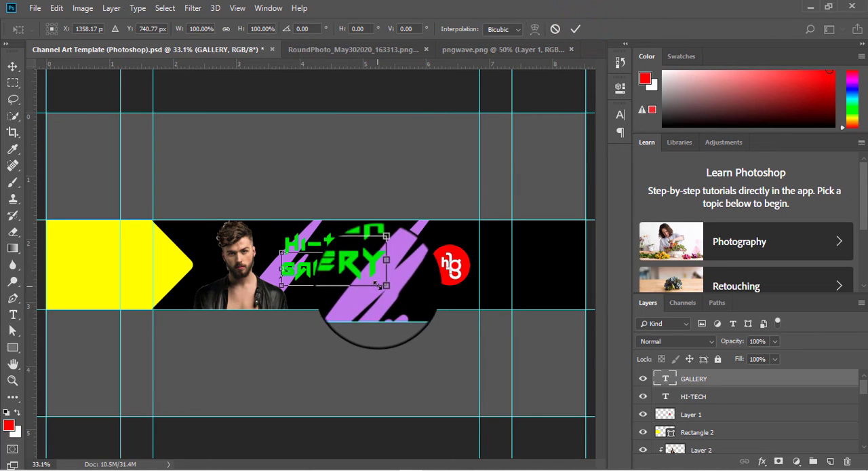
Scale the GALLERY text up to about 135% and position it between the man and the round logo
left_click_drag(383, 285, 373, 269)
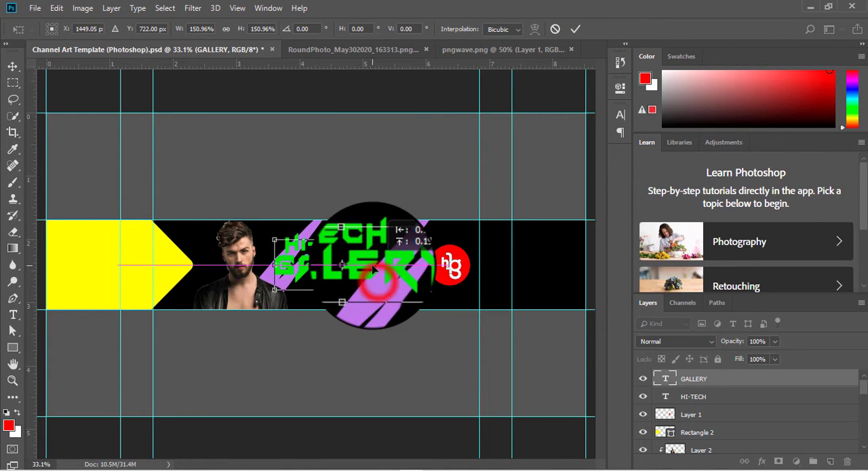
left_click_drag(430, 289, 413, 285)
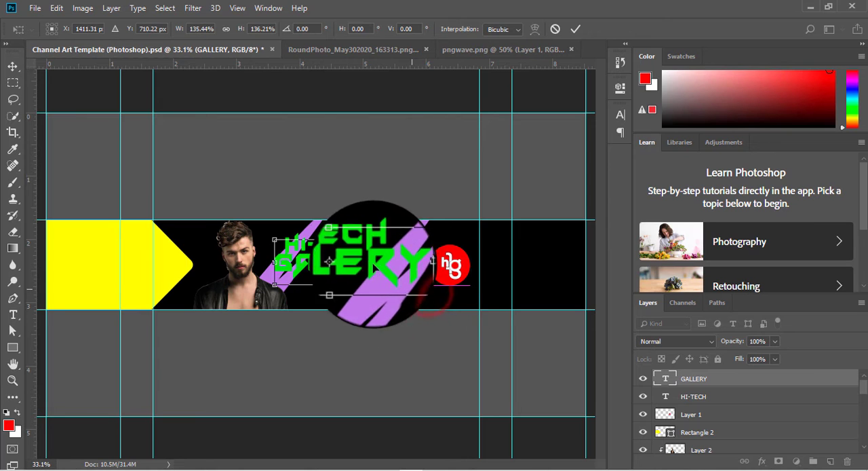
left_click_drag(375, 263, 386, 273)
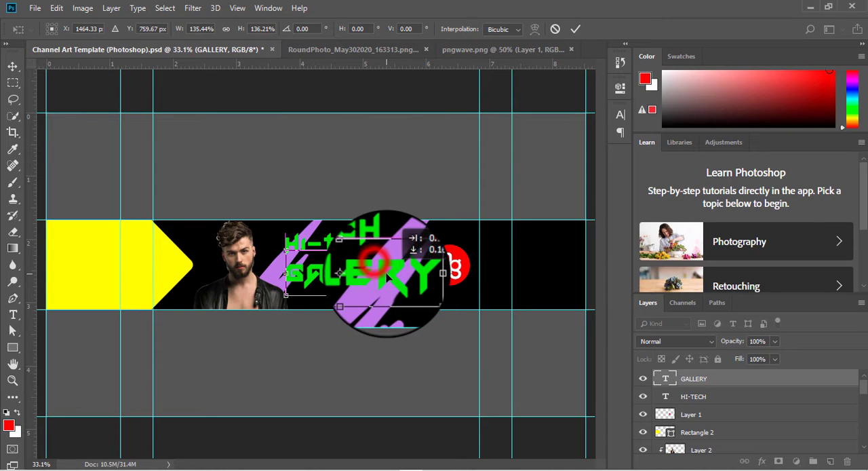
left_click(575, 28)
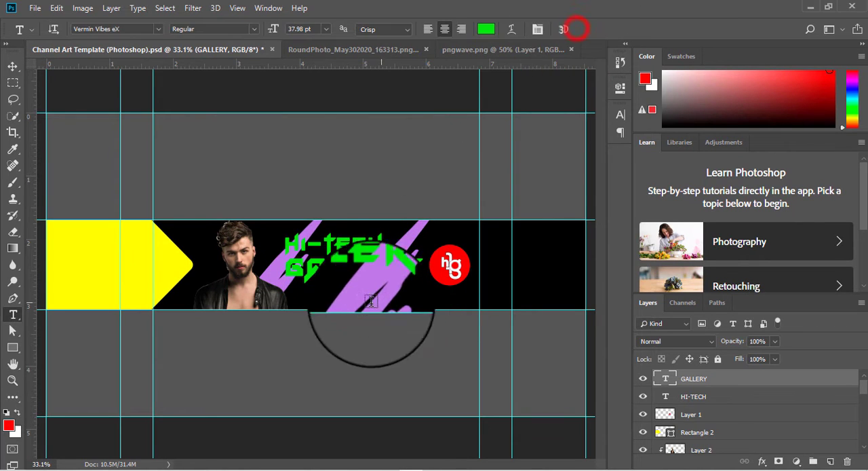
Move HI-TECH above GALLERY with their right ends aligned, and adjust both lines to sit vertically centred in the black band
left_click(11, 68)
left_click_drag(359, 248, 409, 224)
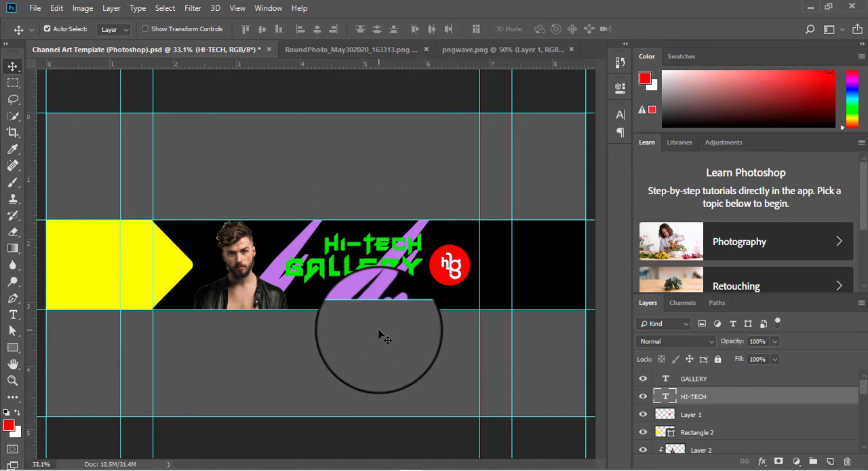
left_click(348, 275)
left_click_drag(345, 274, 344, 274)
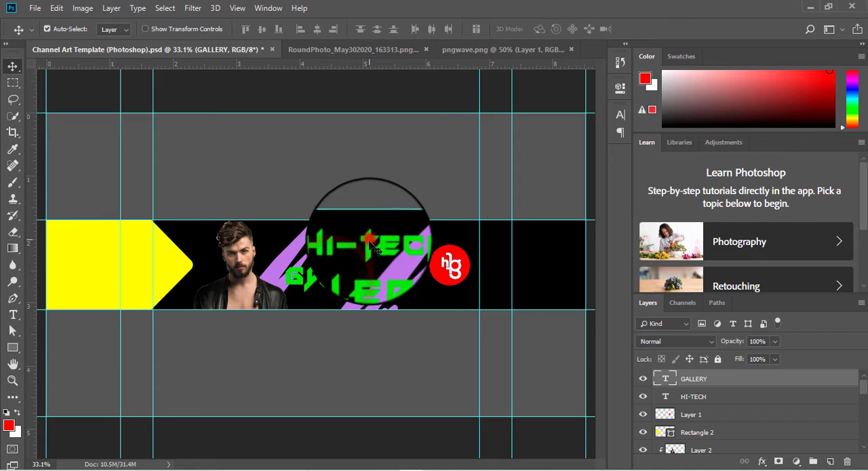
left_click_drag(369, 238, 369, 248)
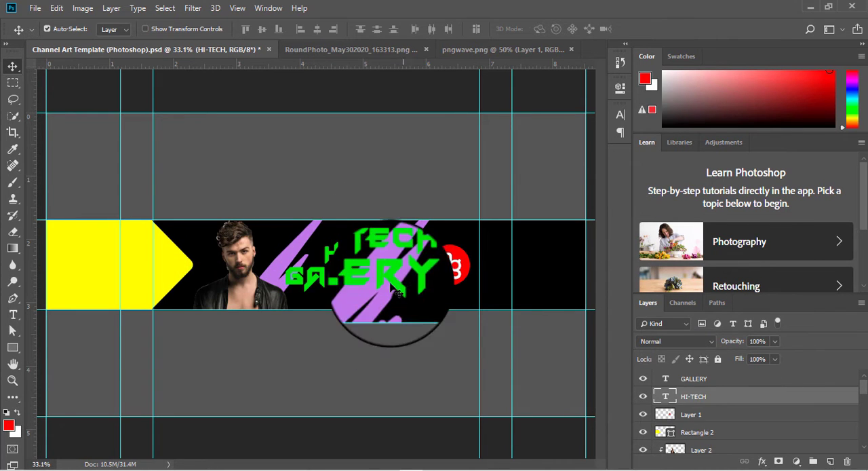
Change the HI-TECH text colour to near-white fefdff
left_click(665, 399)
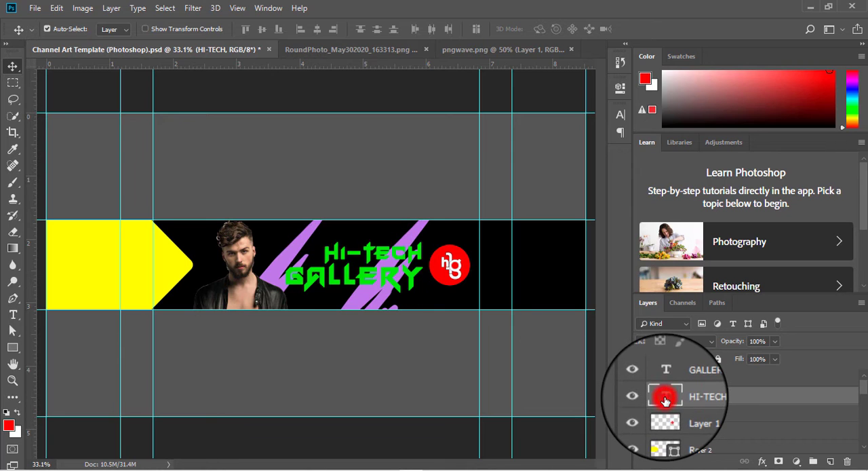
left_click(664, 400)
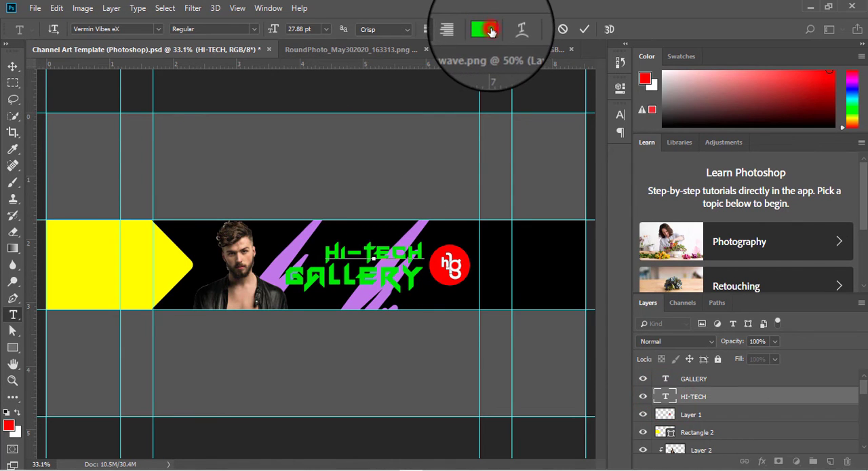
left_click(491, 31)
left_click_drag(606, 271, 546, 322)
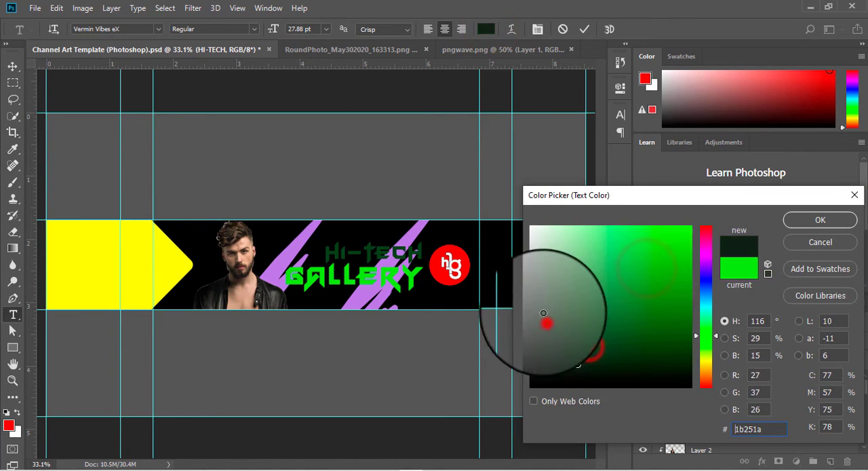
left_click(705, 260)
left_click(608, 248)
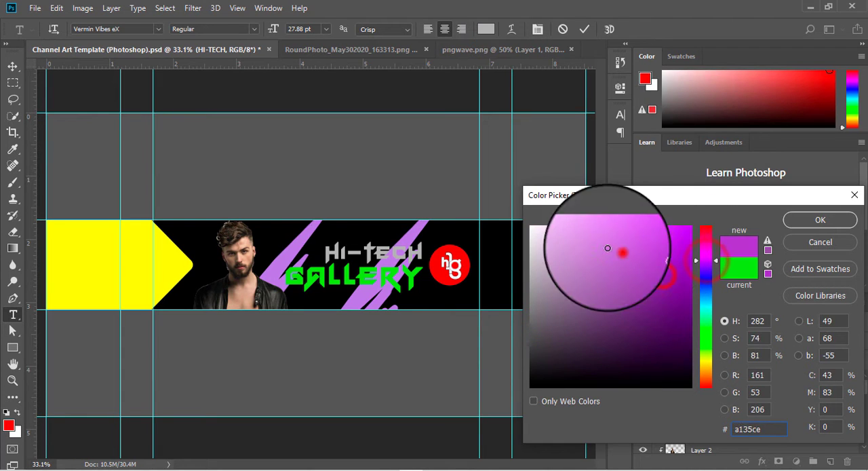
mouse_move(608, 248)
left_mouse_down()
mouse_move(574, 247)
mouse_move(553, 368)
mouse_move(536, 259)
mouse_move(542, 251)
mouse_move(588, 260)
left_mouse_up()
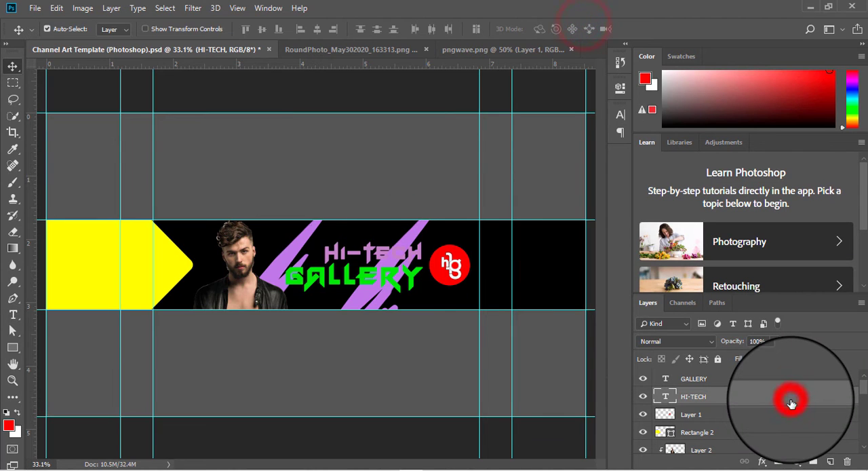
Enable the Drop Shadow and Stroke effects in the HI-TECH text layer's style, leaving Outer Glow off
double_click(791, 403)
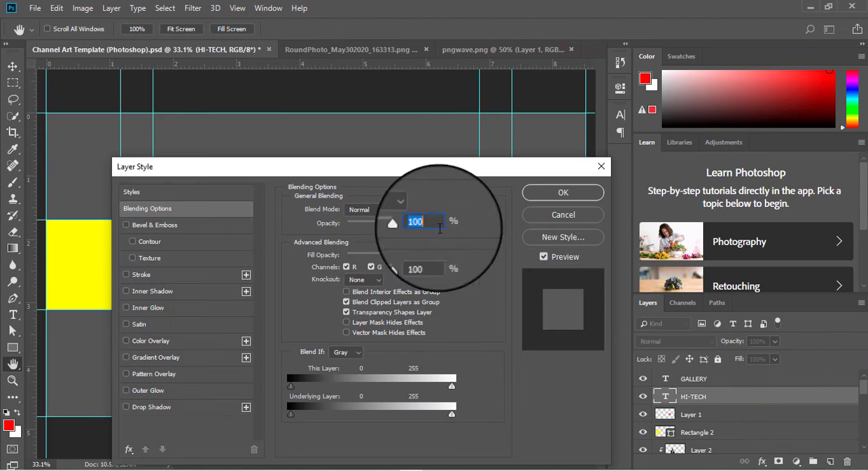
left_click_drag(380, 167, 828, 147)
left_click(573, 387)
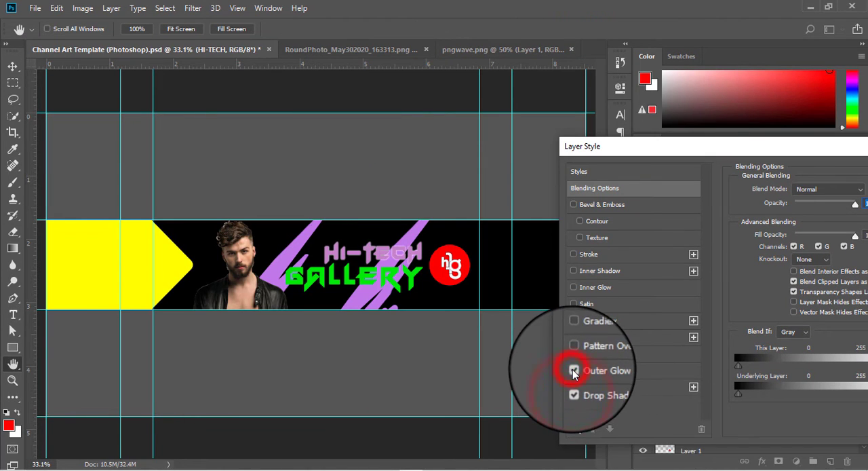
left_click(573, 254)
left_click(593, 251)
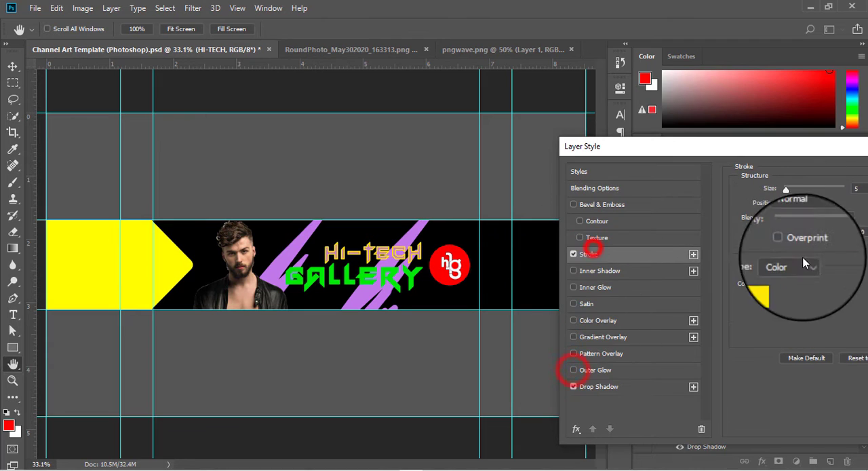
Change the HI-TECH stroke colour from yellow to white, set its size to 2 px and apply the layer style
left_click(766, 288)
left_click_drag(616, 311, 557, 363)
left_click(706, 279)
left_click(653, 281)
left_click_drag(609, 246, 538, 219)
left_click(667, 348)
left_click_drag(678, 197, 546, 206)
left_click(678, 231)
double_click(861, 190)
type("2")
key("Return")
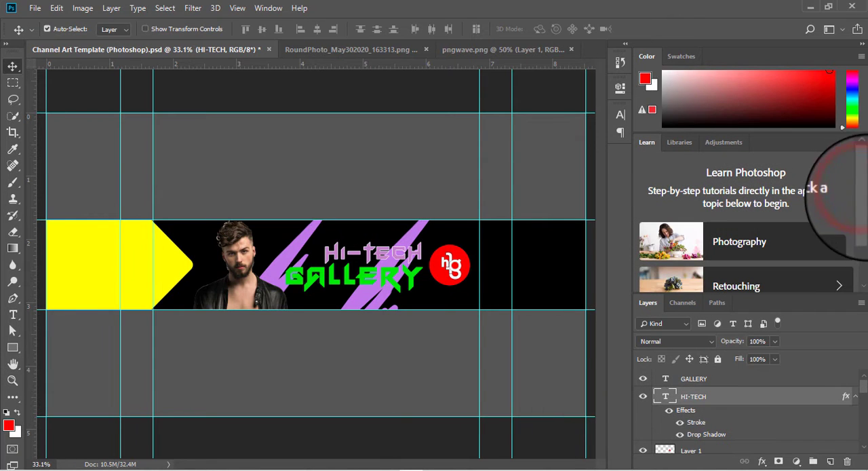
Match GALLERY's text colour to HI-TECH and copy HI-TECH's stroke and drop shadow effects onto the GALLERY layer
left_click(723, 378)
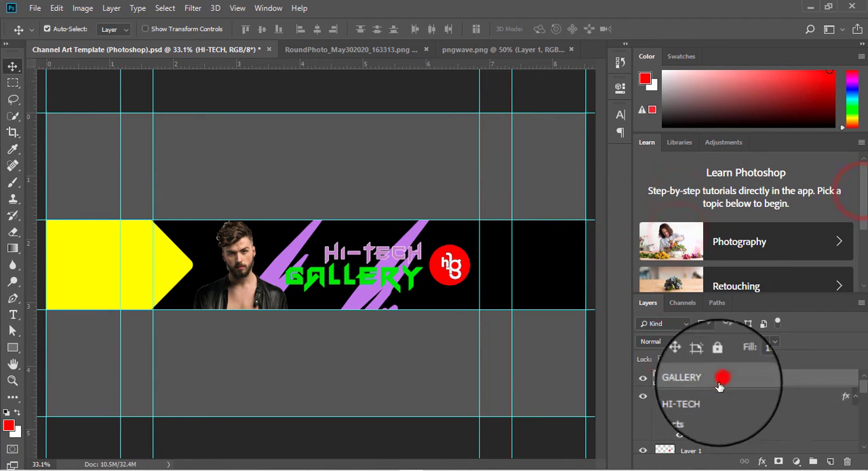
double_click(666, 379)
left_click(488, 29)
left_click(337, 249)
left_click(674, 233)
left_click(587, 29)
left_click_drag(846, 399, 846, 380)
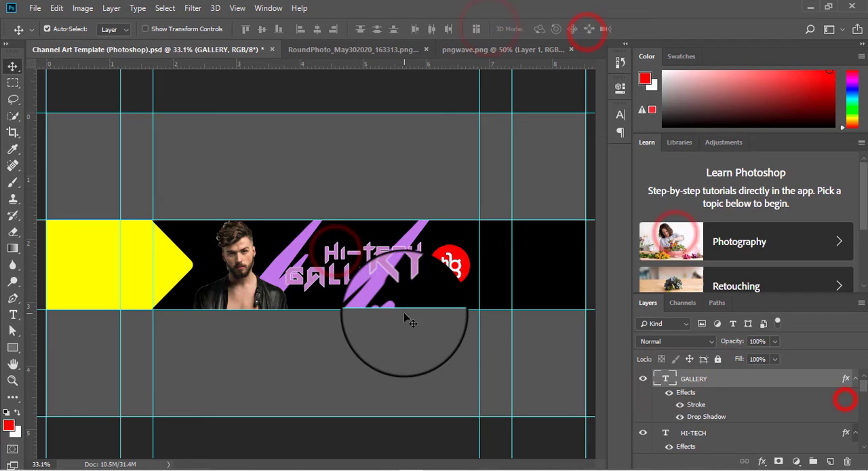
Recolour the GALLERY text black and copy that colour's hex code
double_click(662, 378)
left_click(484, 29)
left_click_drag(438, 366, 407, 399)
left_click_drag(645, 441, 605, 441)
key("ctrl+c")
right_click(613, 441)
left_click(644, 316)
left_click(691, 231)
left_click(584, 31)
Recolour the HI-TECH text black by pasting the copied hex code as its text colour
double_click(667, 409)
left_click(486, 29)
right_click(616, 439)
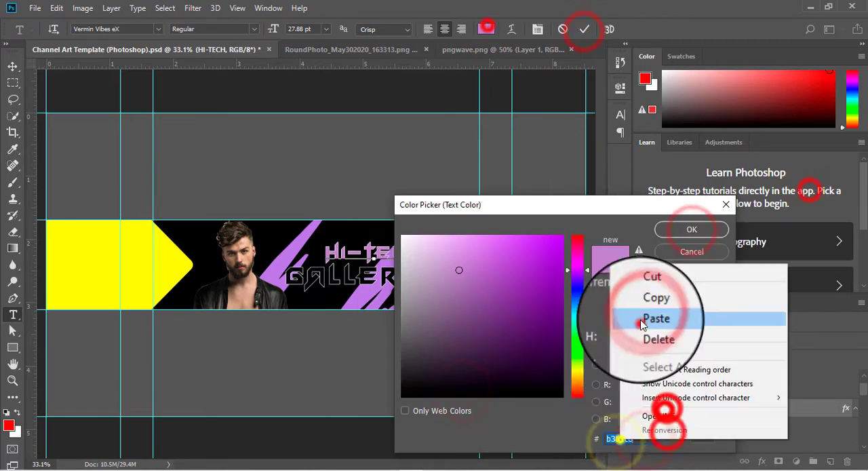
left_click(644, 319)
left_click(685, 231)
left_click(583, 29)
Add the text NEW UPDATE in black on the yellow arrow and reposition it there
left_click(12, 316)
left_click(65, 250)
type("NEW UPDATE")
left_click(13, 65)
key("ctrl+t")
left_click_drag(73, 246, 128, 256)
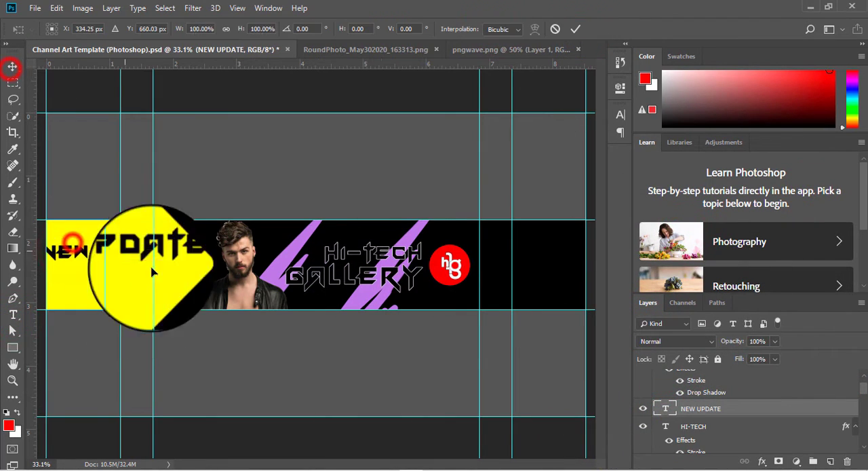
left_click_drag(193, 270, 155, 263)
Change the NEW UPDATE text's font to Bebas Neue
left_click(625, 114)
left_click(572, 33)
left_click(546, 130)
scroll(505, 394, "down", 3)
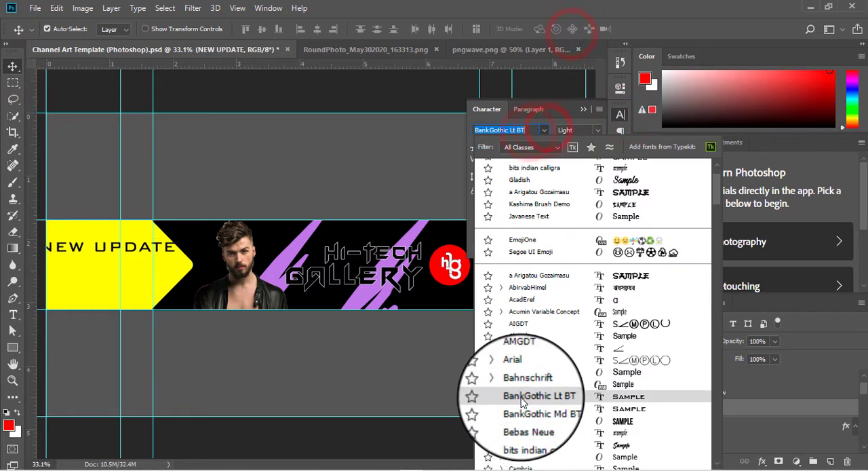
left_click(505, 422)
Add the larger text EVERY WEEK below NEW UPDATE in the same font and arrange both lines on the yellow arrow
left_click(13, 314)
left_click(51, 274)
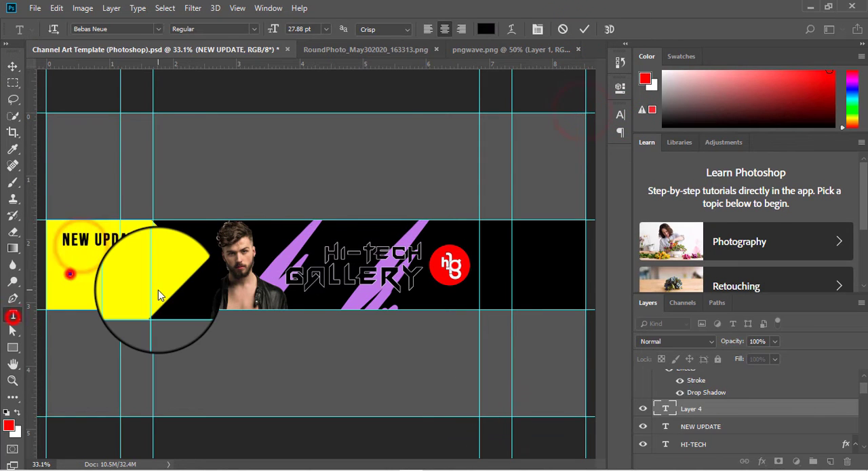
type("EVERY WEEK")
left_click(13, 65)
left_click_drag(95, 260, 99, 247)
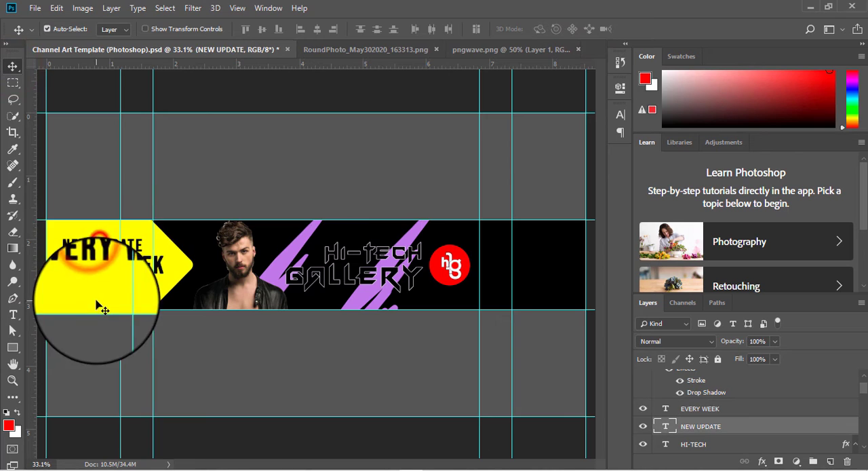
Open the social icons image 20200418_175126.png from Downloads and bring it into the channel art as a new layer
left_click(41, 11)
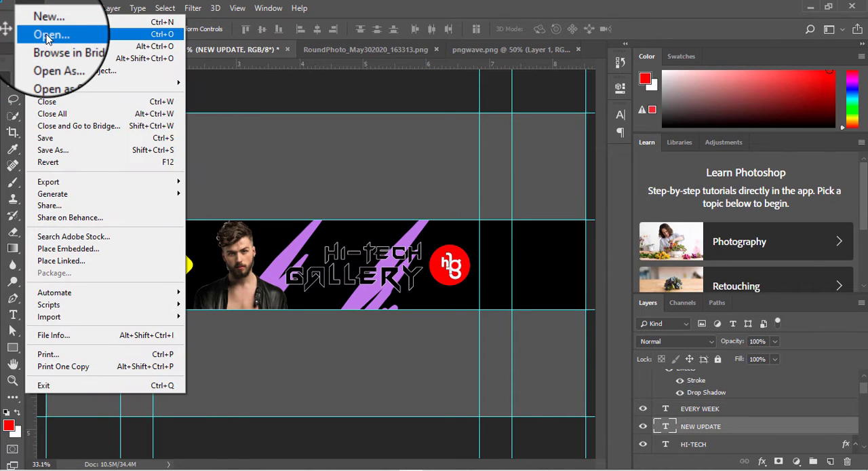
left_click(49, 40)
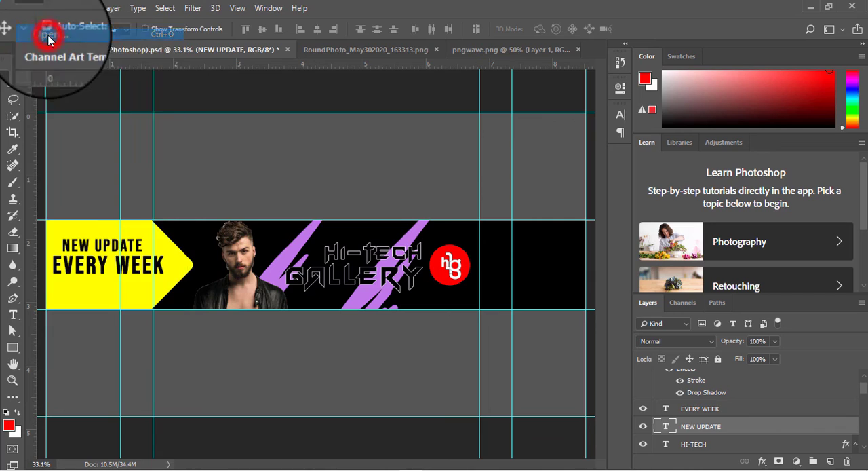
scroll(204, 203, "down", 5)
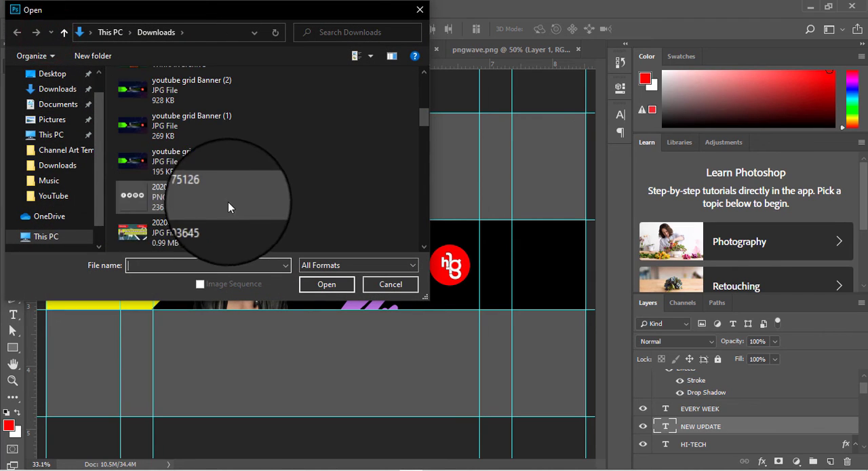
double_click(224, 200)
left_click_drag(286, 233, 286, 319)
left_click_drag(502, 352, 370, 258)
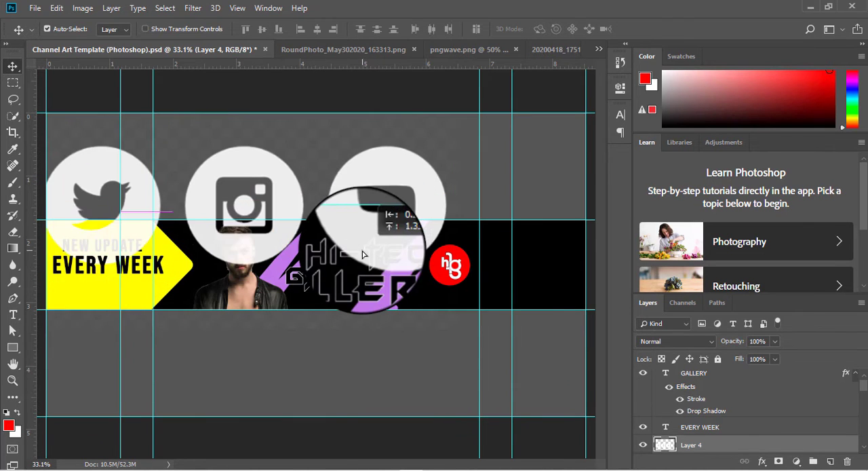
Scale the social icons layer down to about 8.5% and place it along the black band's bottom edge beside the man
key("ctrl+t")
left_click_drag(455, 348, 212, 201)
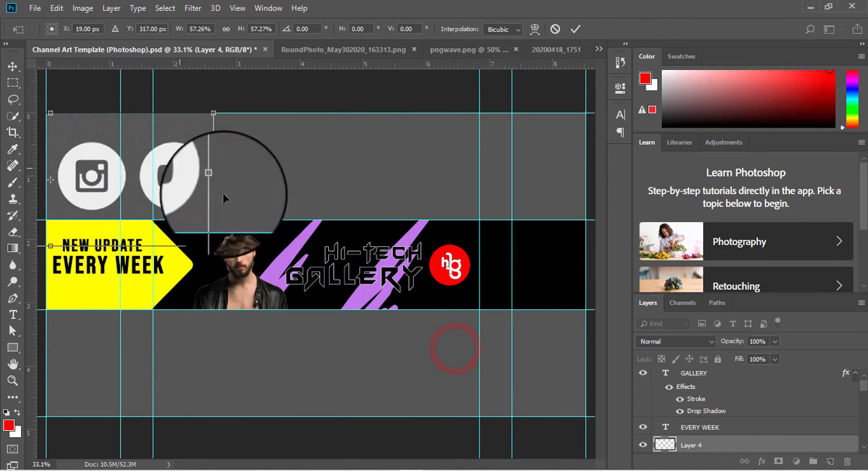
left_click_drag(179, 169, 414, 234)
left_click_drag(448, 312, 227, 305)
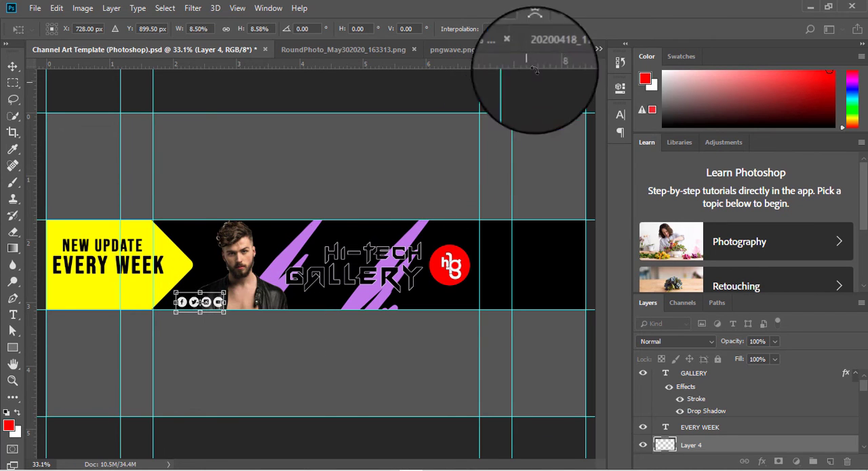
left_click(575, 28)
left_click_drag(416, 361, 380, 107)
left_click_drag(228, 153, 167, 140)
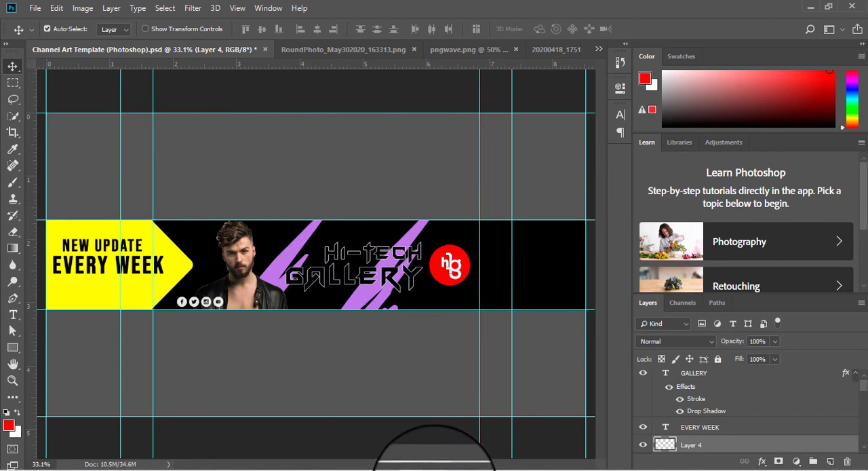
Open the hexagon-pattern background image 22589.jpg
left_click(30, 8)
left_click(59, 36)
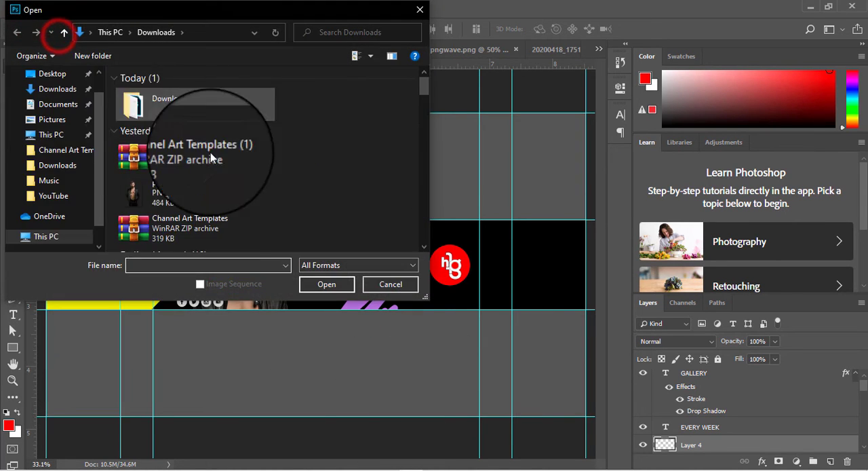
scroll(211, 152, "down", 1)
left_click(64, 196)
double_click(309, 81)
double_click(181, 109)
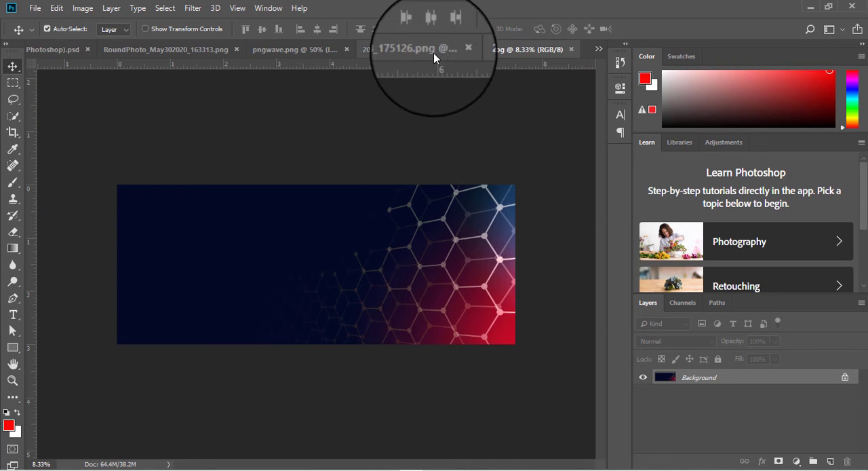
Close the pngwave and 20200418_175126 documents and bring the 22589.jpg image into the channel art as a new layer
left_click(455, 51)
left_click(455, 51)
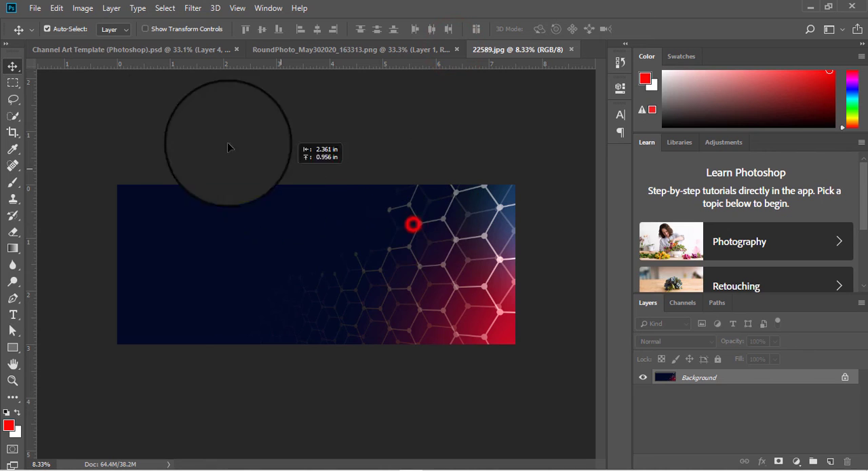
left_click(114, 51)
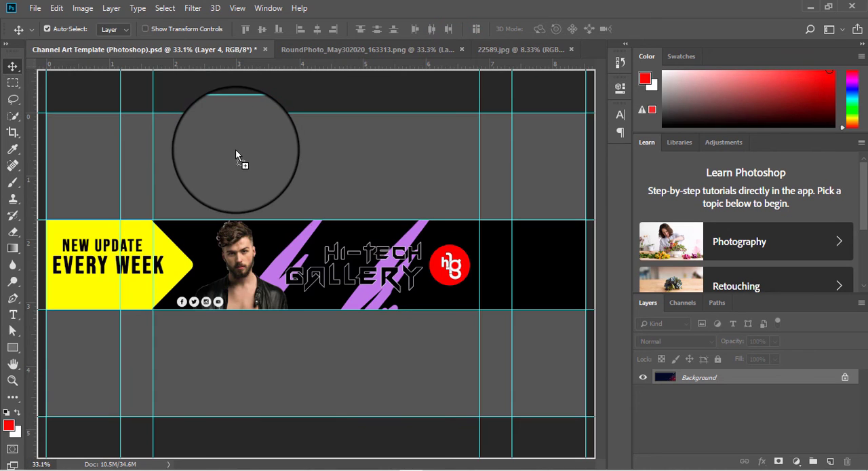
key("ctrl+v")
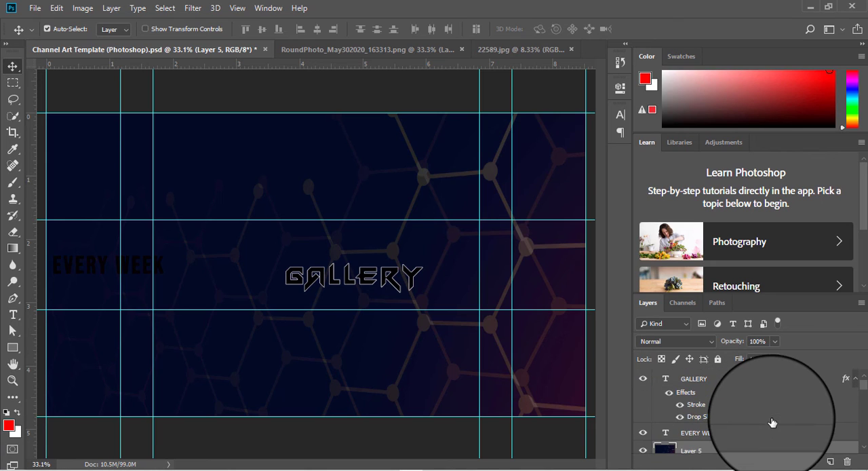
Move the hexagon background layer directly below Rectangle 1, above the Spec group, and hide the Spec group
scroll(772, 422, "down", 2)
left_click_drag(755, 397, 763, 461)
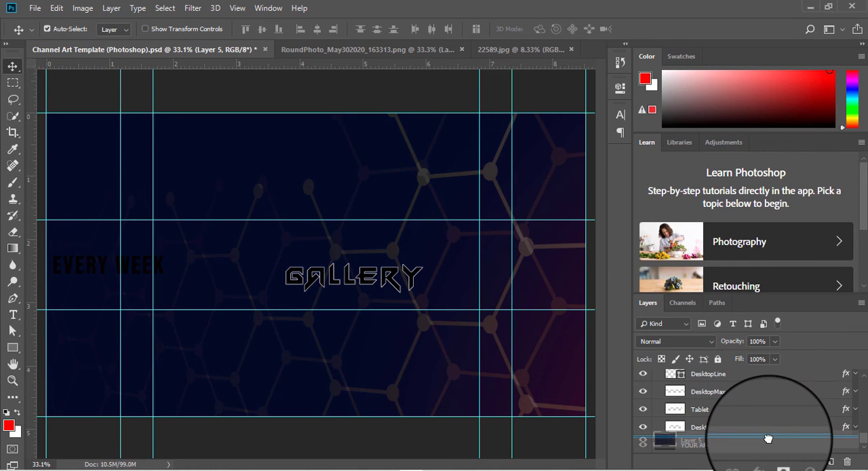
left_click_drag(767, 439, 736, 399)
scroll(738, 407, "up", 2)
left_click_drag(741, 440, 742, 385)
scroll(743, 407, "up", 2)
left_click_drag(744, 446, 705, 397)
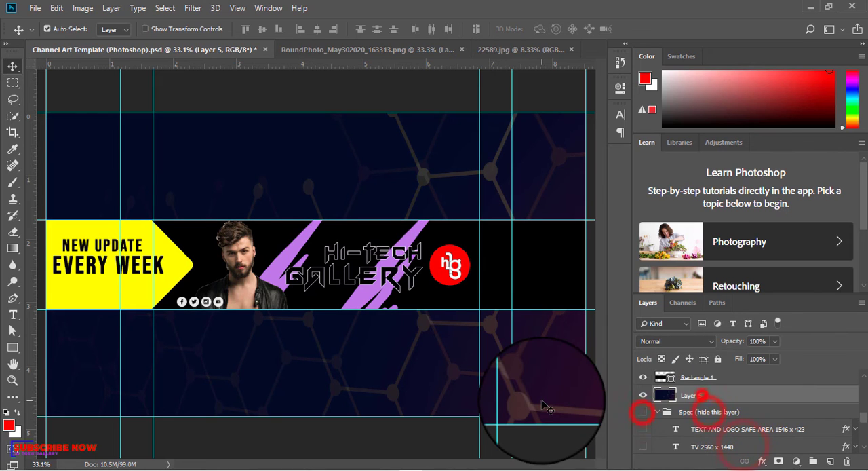
Save the channel art to the Desktop as a JPEG with quality 10
left_click(35, 8)
left_click(504, 4)
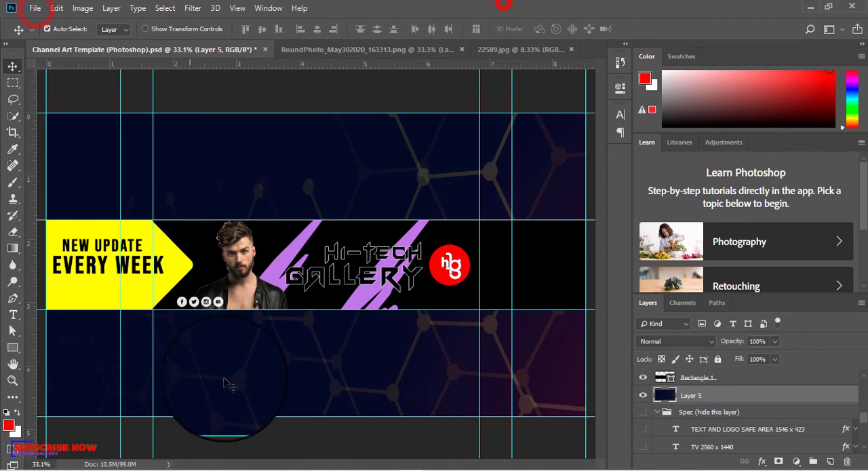
left_click(35, 10)
left_click(84, 151)
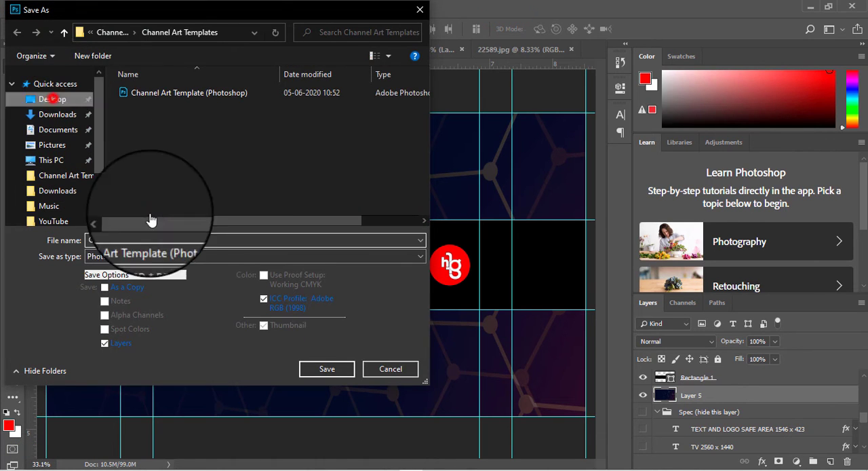
left_click(171, 255)
left_click(165, 378)
left_click(327, 368)
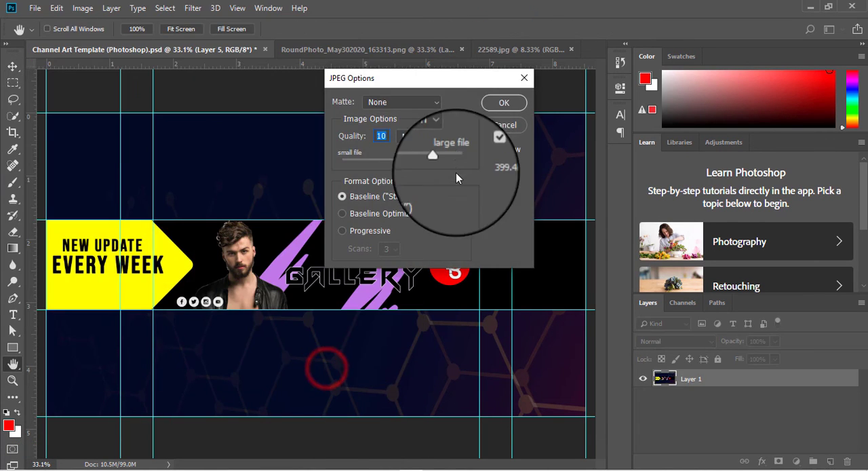
left_click(504, 103)
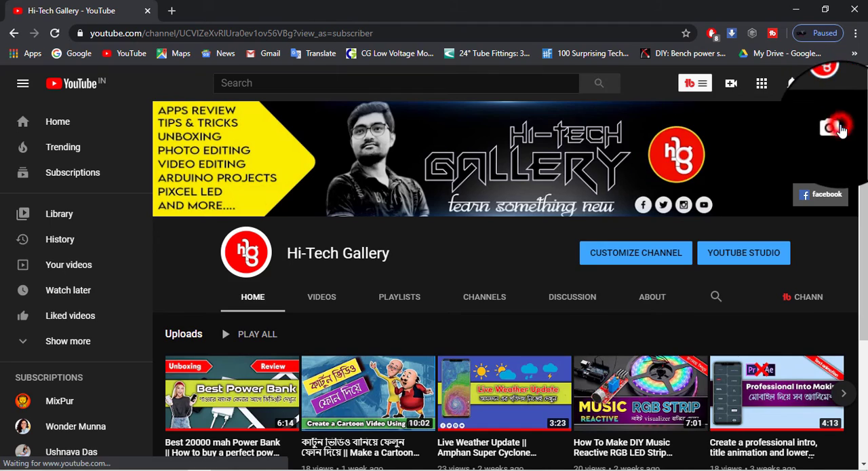
Switch to the YouTube channel page in Chrome and upload the Channel Art Template (Photoshop) image as new channel art
left_click(840, 126)
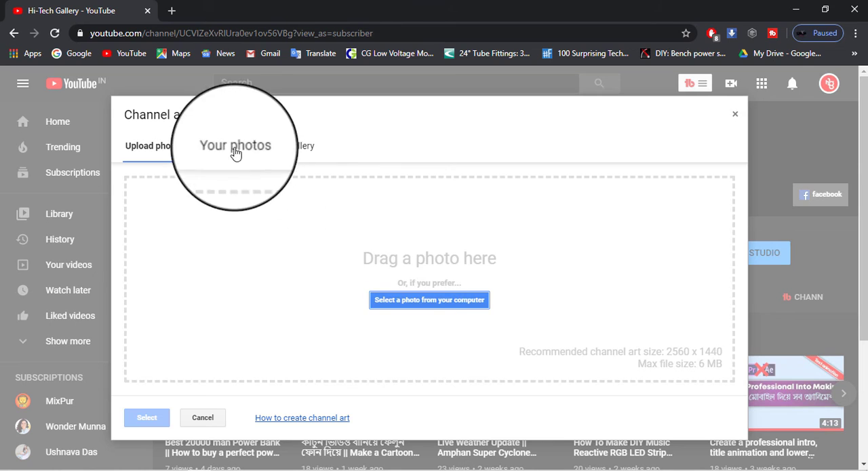
left_click(390, 301)
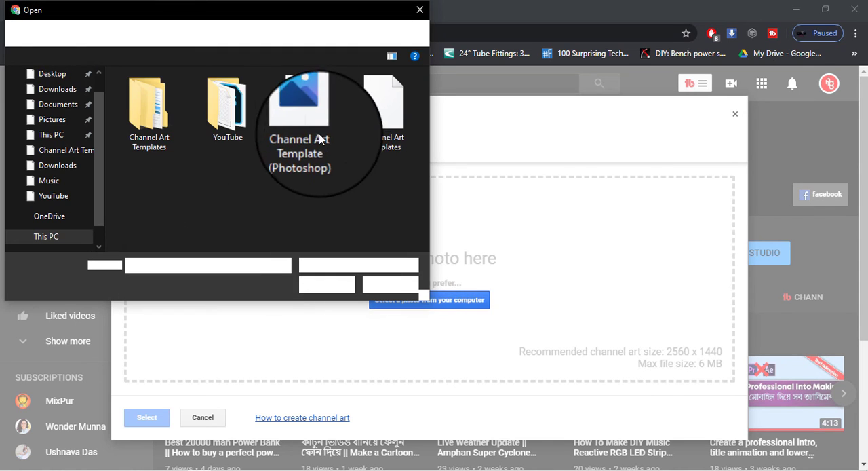
left_click(313, 133)
left_click(332, 284)
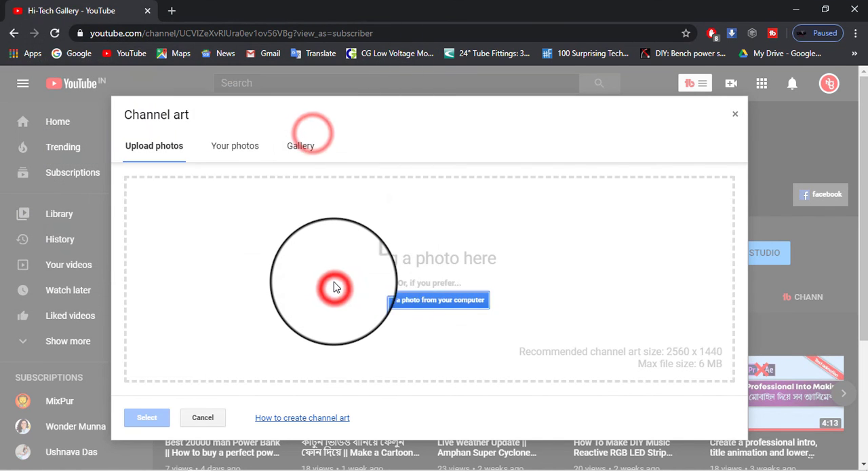